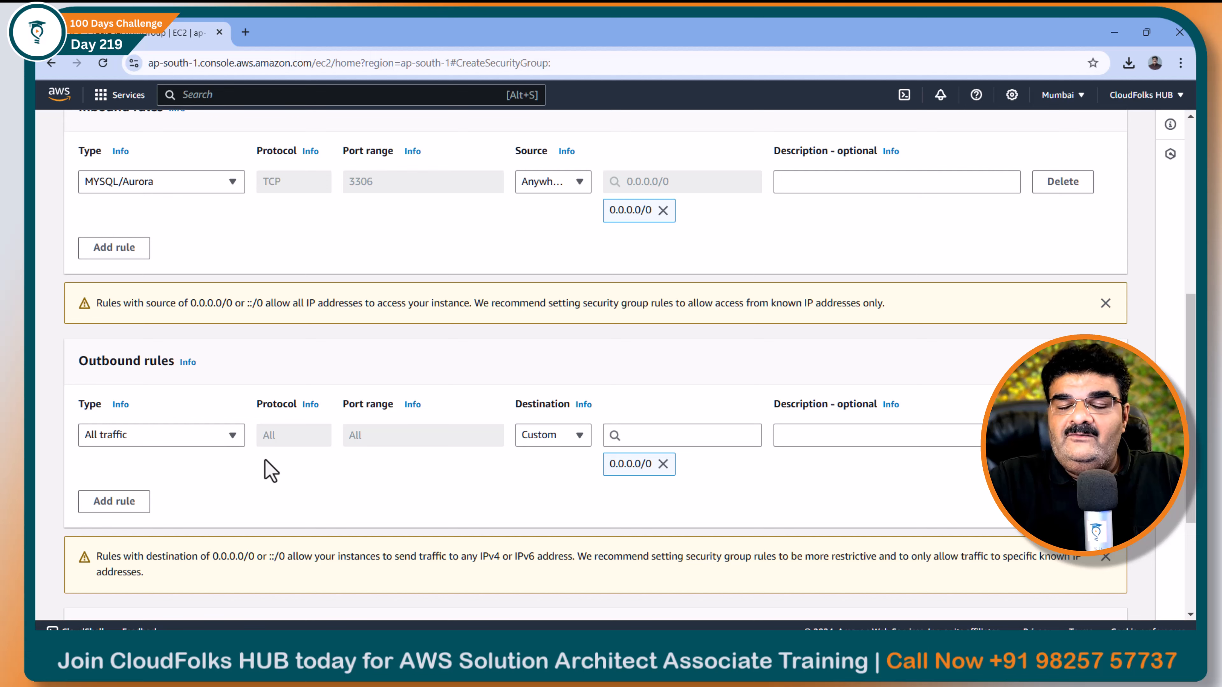
Create the RDS-SG security group for MySQL/Aurora port 3306 and show the Security Groups list
{"action": "scroll", "coordinate": [308, 463], "scroll_direction": "down", "scroll_amount": 4}
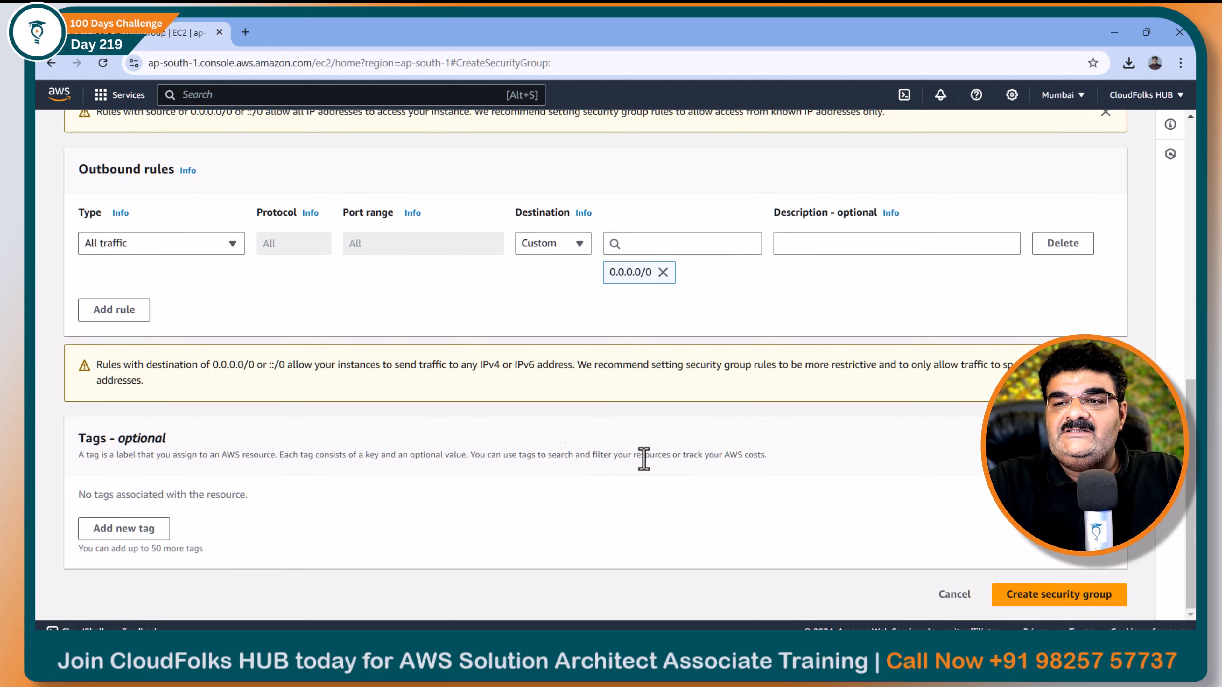
{"action": "left_click", "coordinate": [1049, 602]}
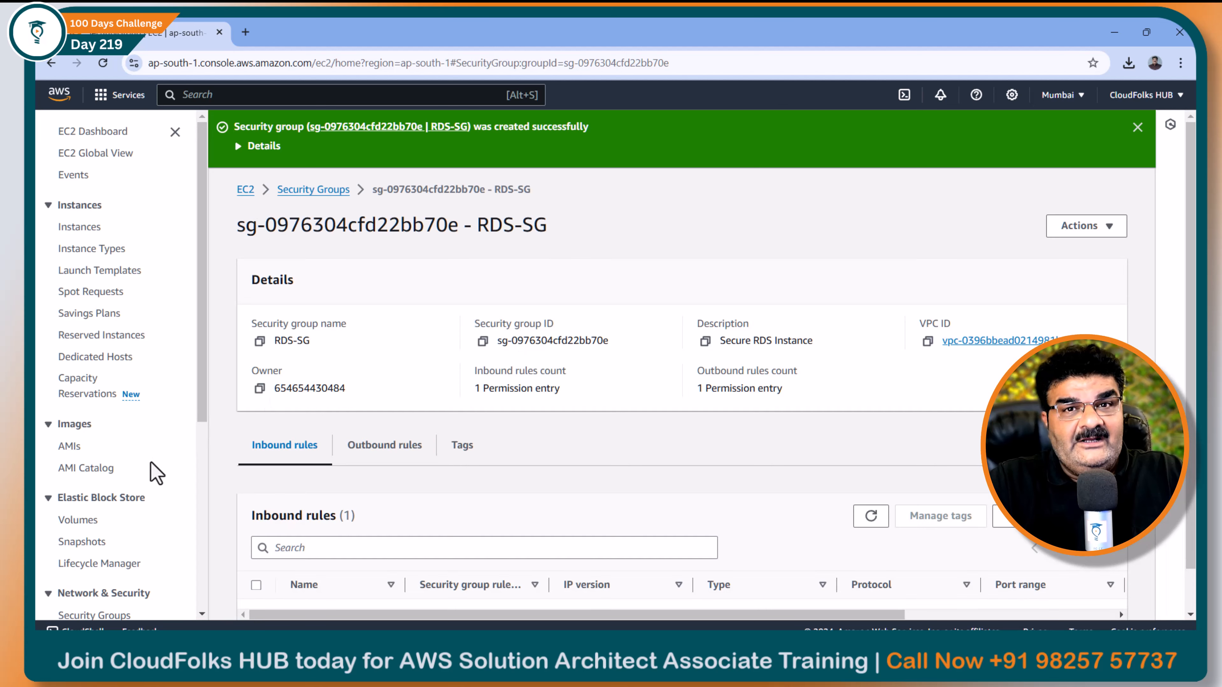
{"action": "left_click_drag", "start_coordinate": [200, 410], "coordinate": [176, 488]}
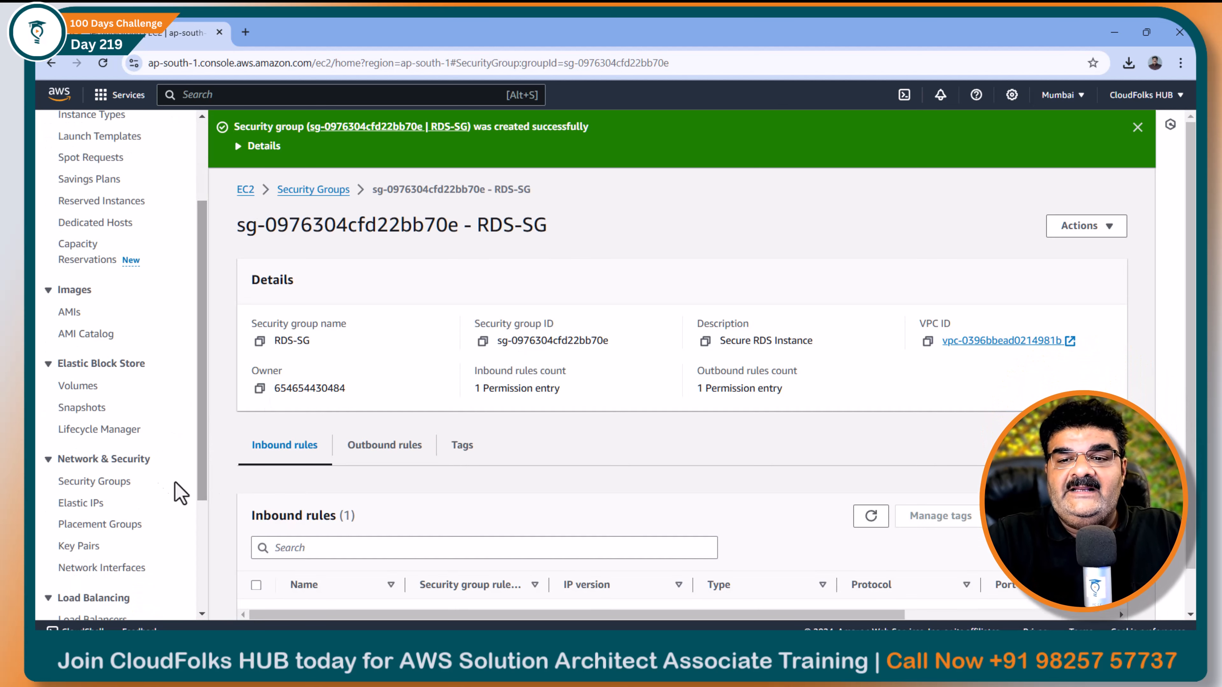
{"action": "left_click", "coordinate": [120, 481]}
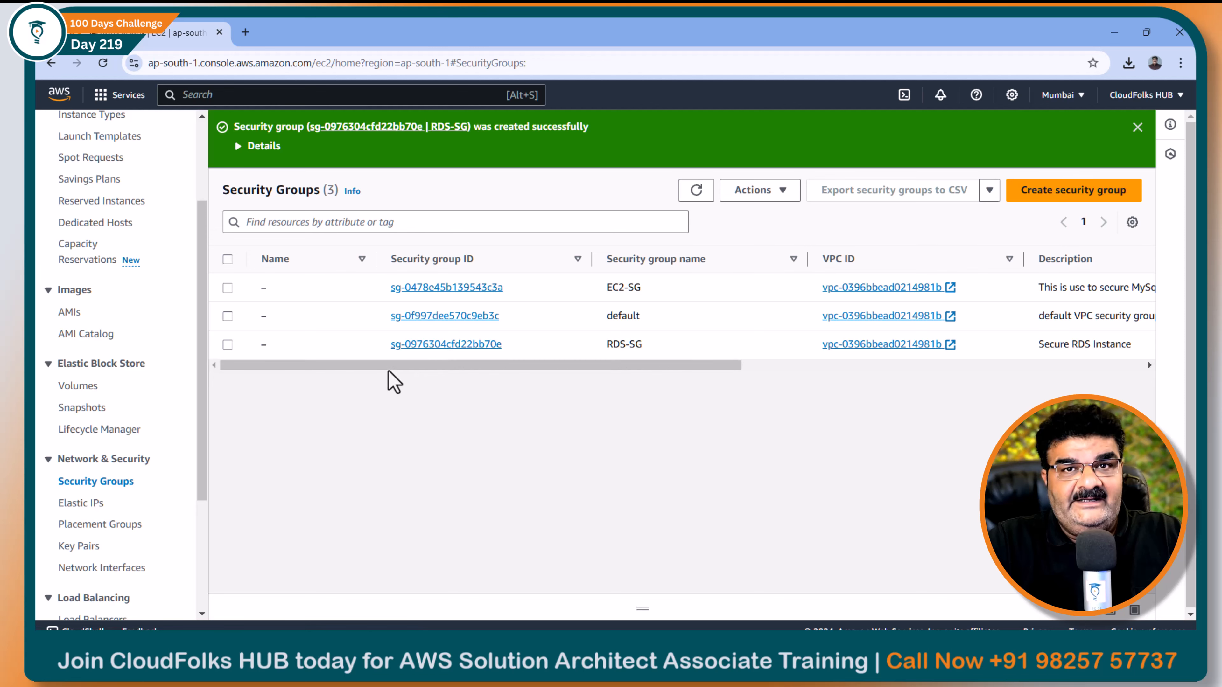
{"action": "left_click", "coordinate": [1137, 127]}
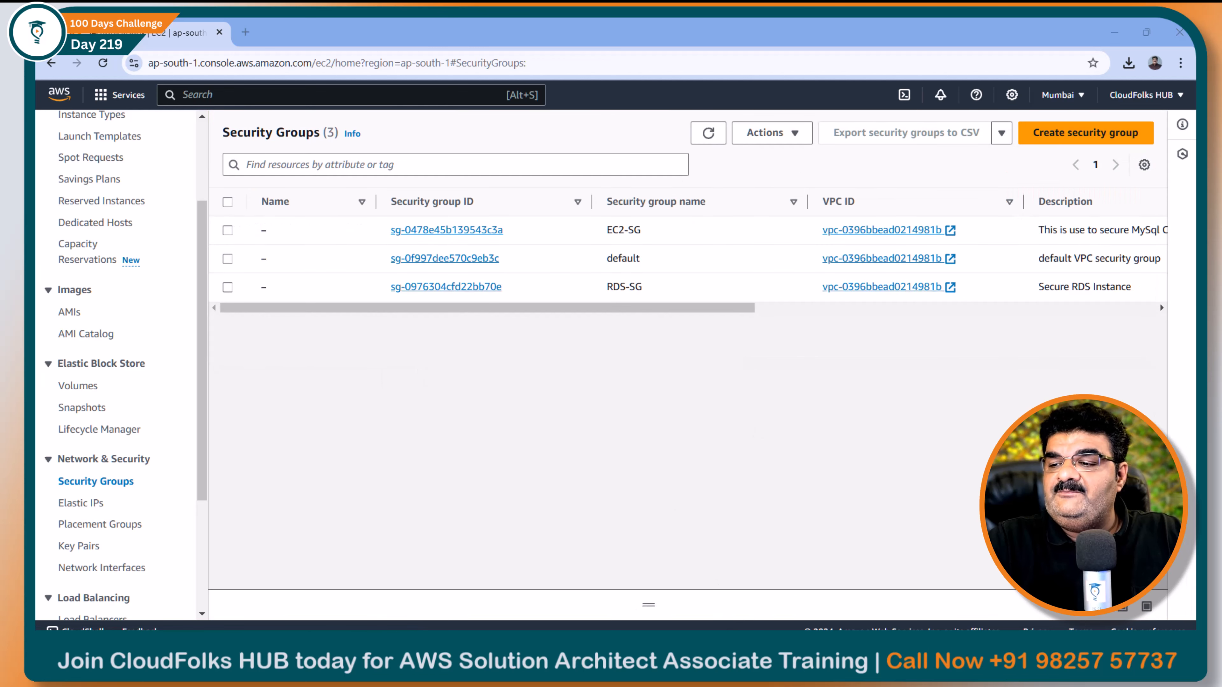
{"action": "key", "text": "alt+Tab"}
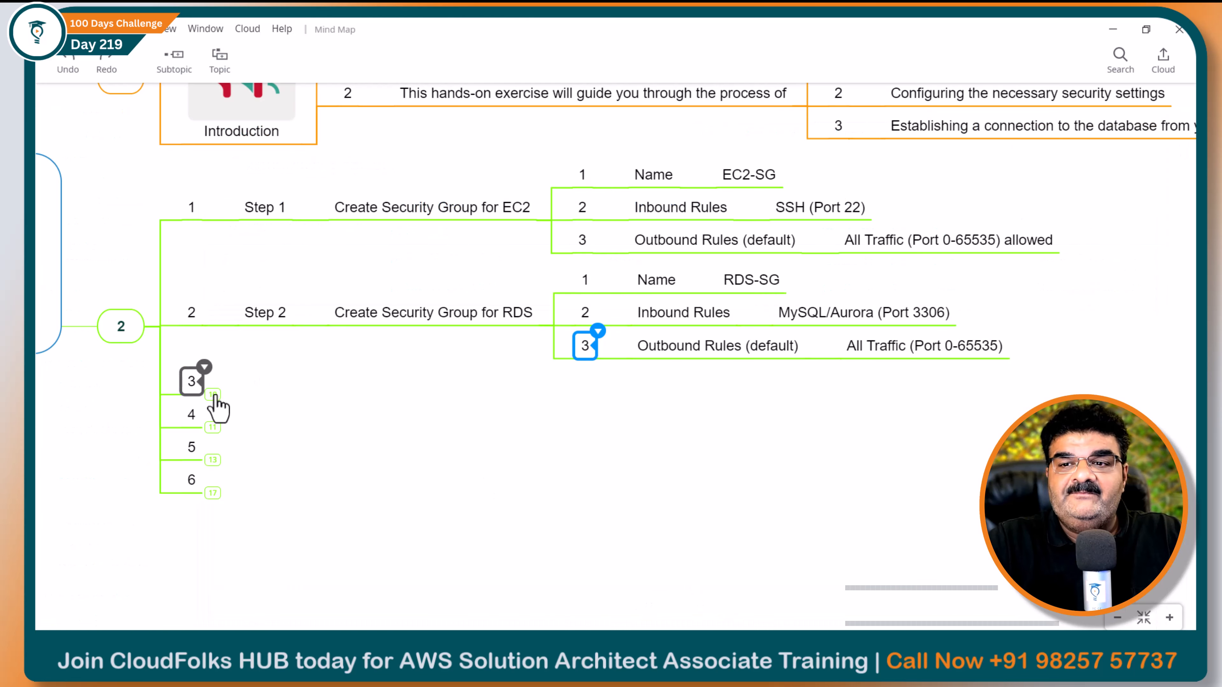
Expand Step-3 Create RDS Instance to show Engine MySQL, db.t2.micro and Configure Credentials
{"action": "left_click", "coordinate": [213, 395]}
{"action": "left_click", "coordinate": [295, 395]}
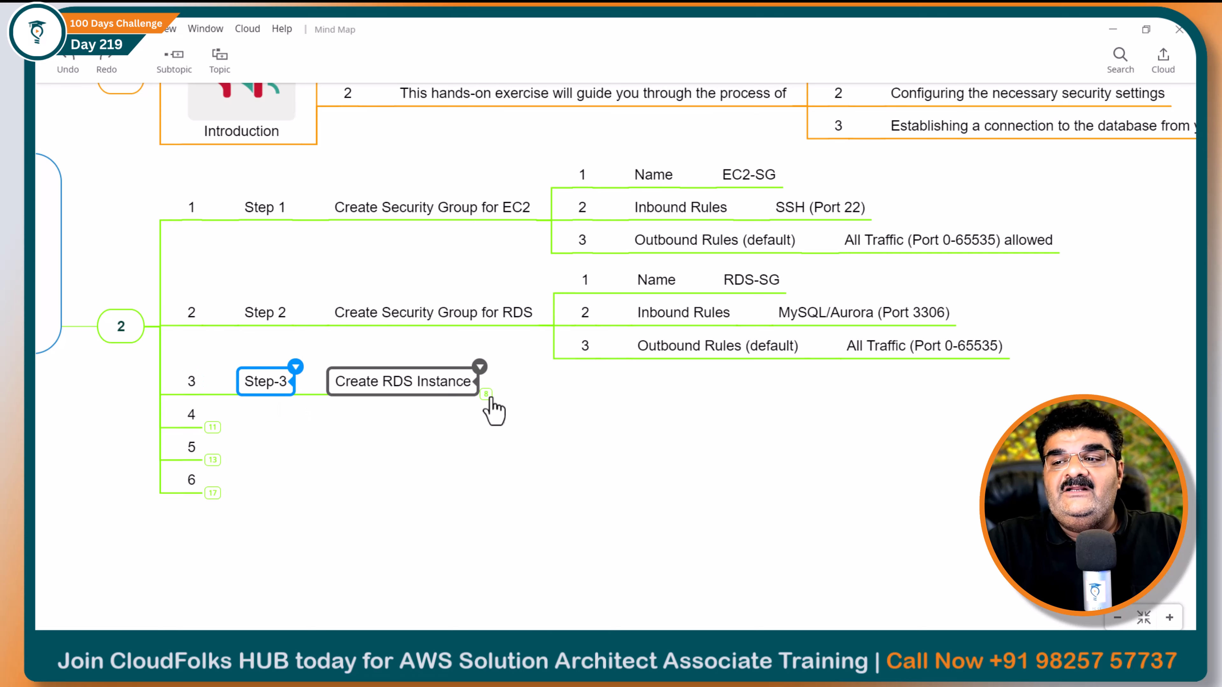
{"action": "left_click", "coordinate": [488, 395]}
{"action": "left_click", "coordinate": [544, 364]}
{"action": "left_click", "coordinate": [544, 396]}
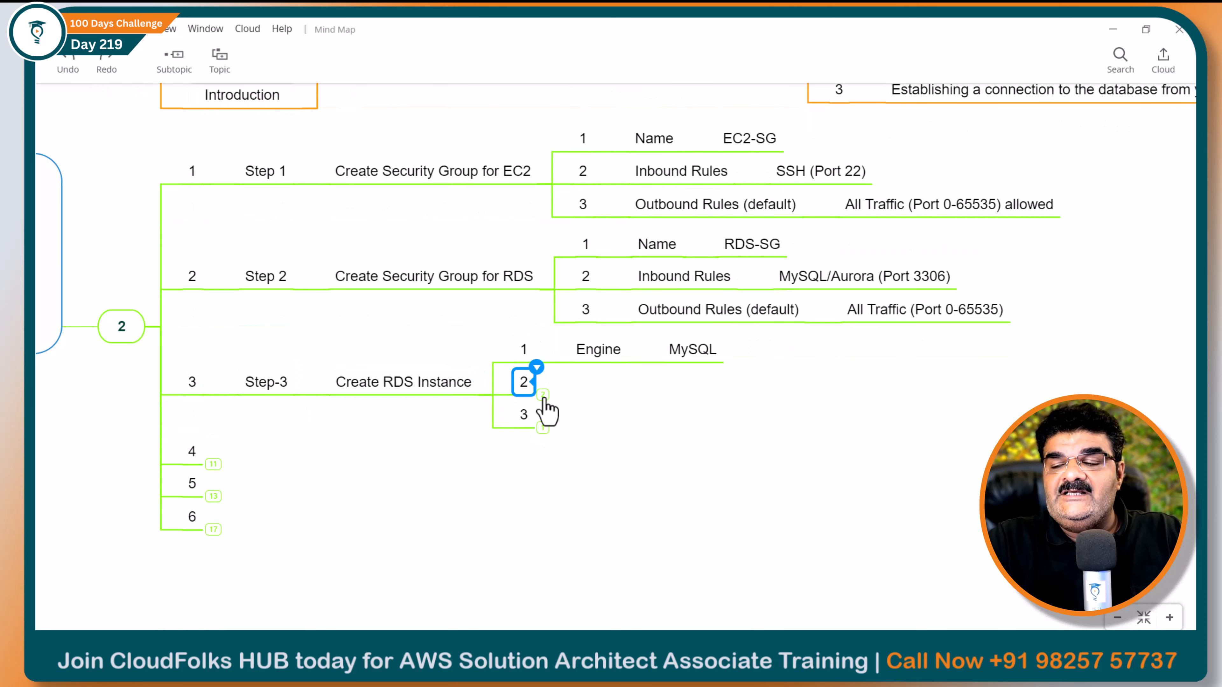
{"action": "left_click", "coordinate": [544, 396]}
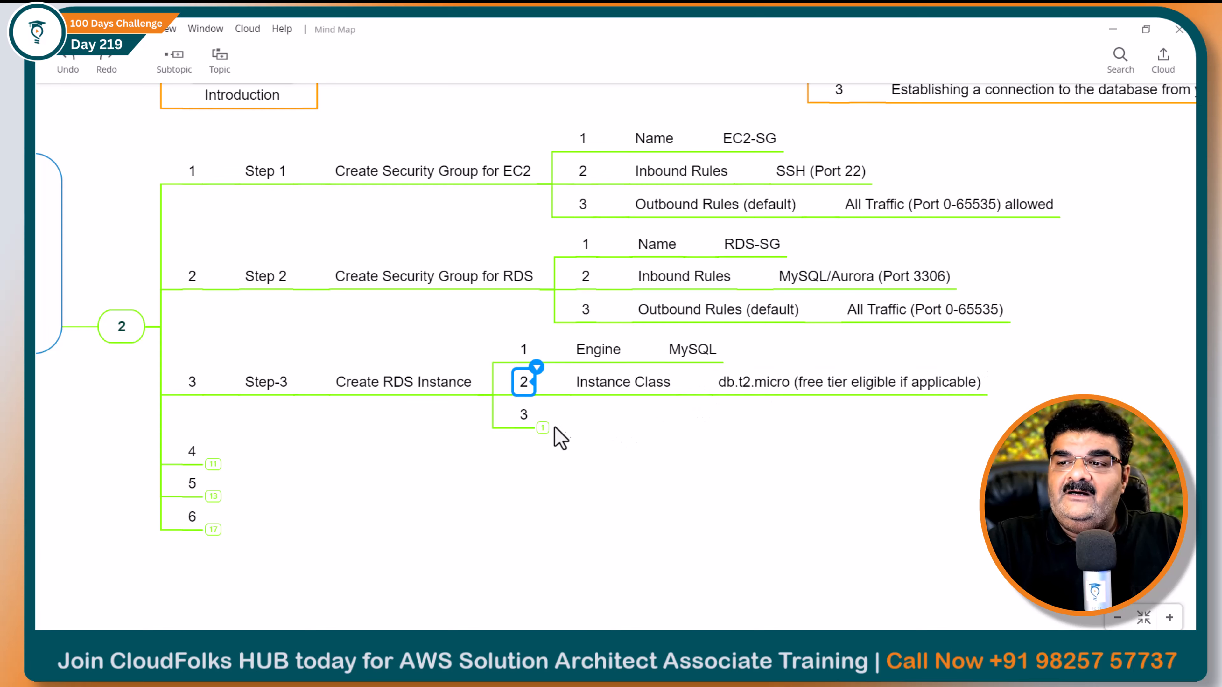
{"action": "left_click", "coordinate": [543, 427]}
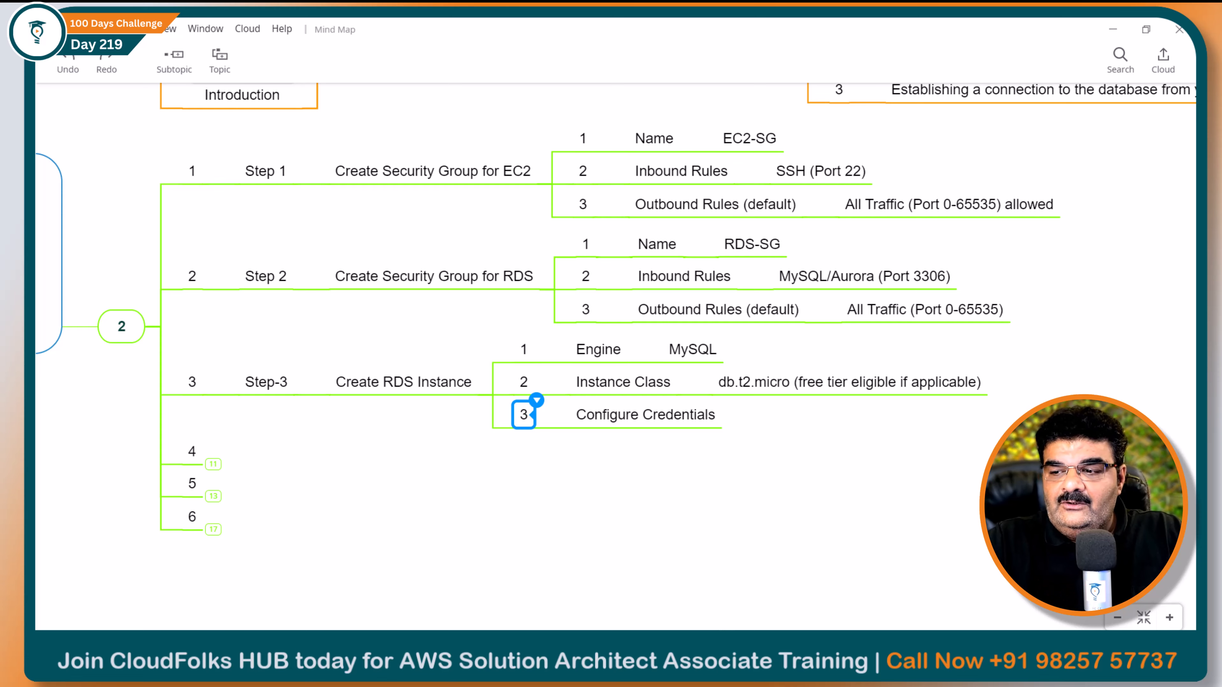
{"action": "key", "text": "alt+Tab"}
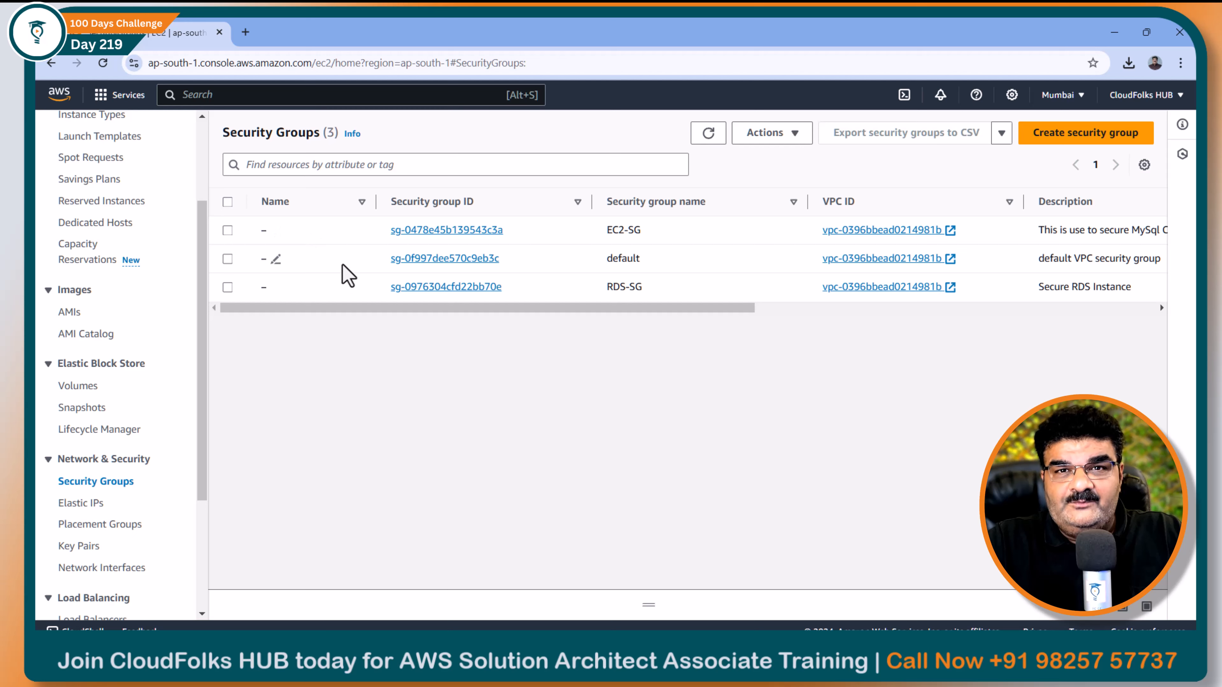
Search for 'rds' and open the RDS console in a new browser tab
{"action": "left_click", "coordinate": [259, 97]}
{"action": "type", "text": "rds"}
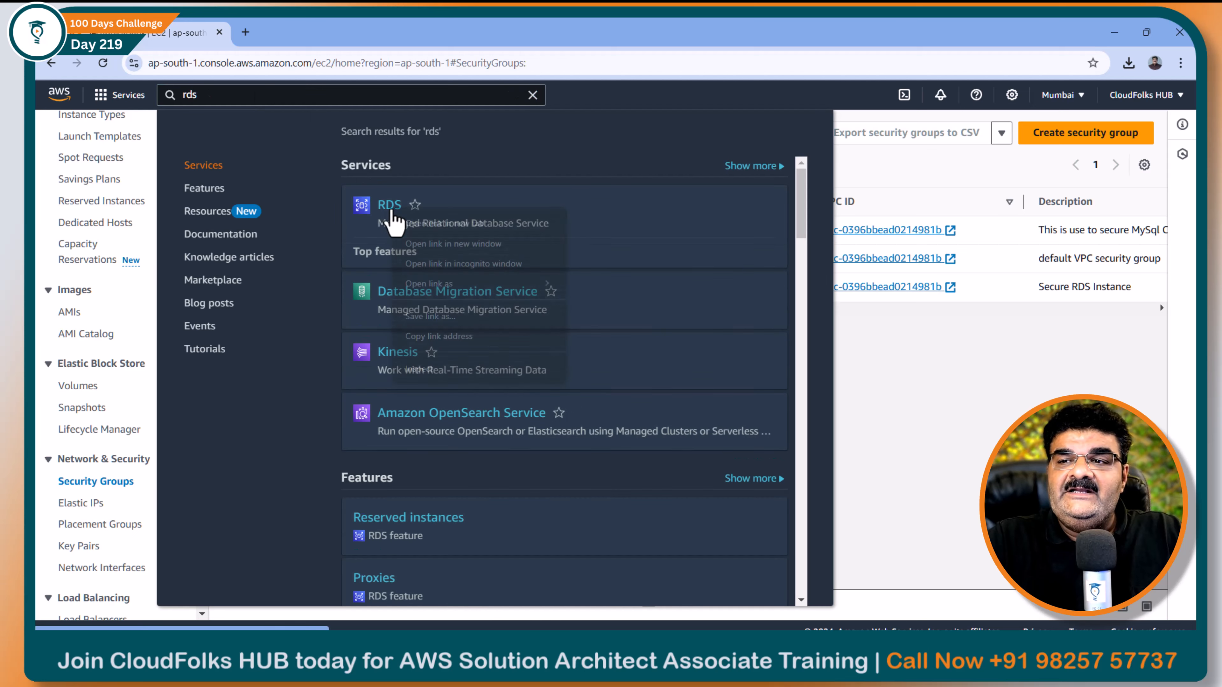
{"action": "right_click", "coordinate": [392, 216]}
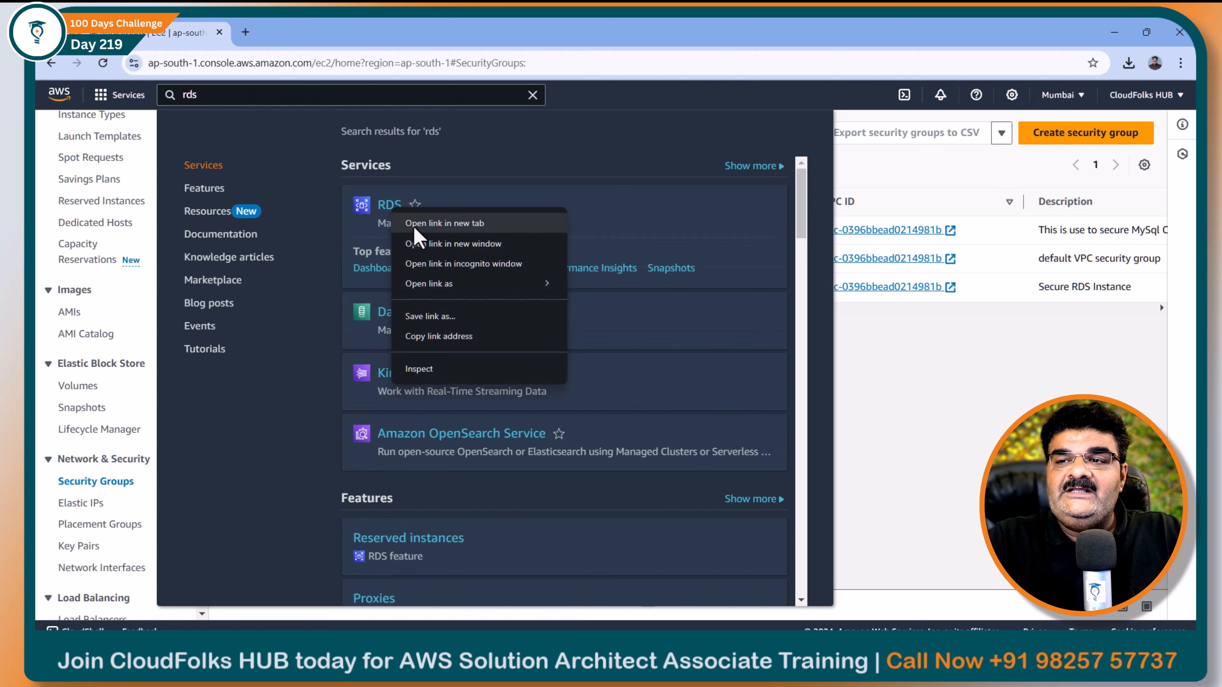
{"action": "left_click", "coordinate": [409, 223]}
{"action": "key", "text": "ctrl+Tab"}
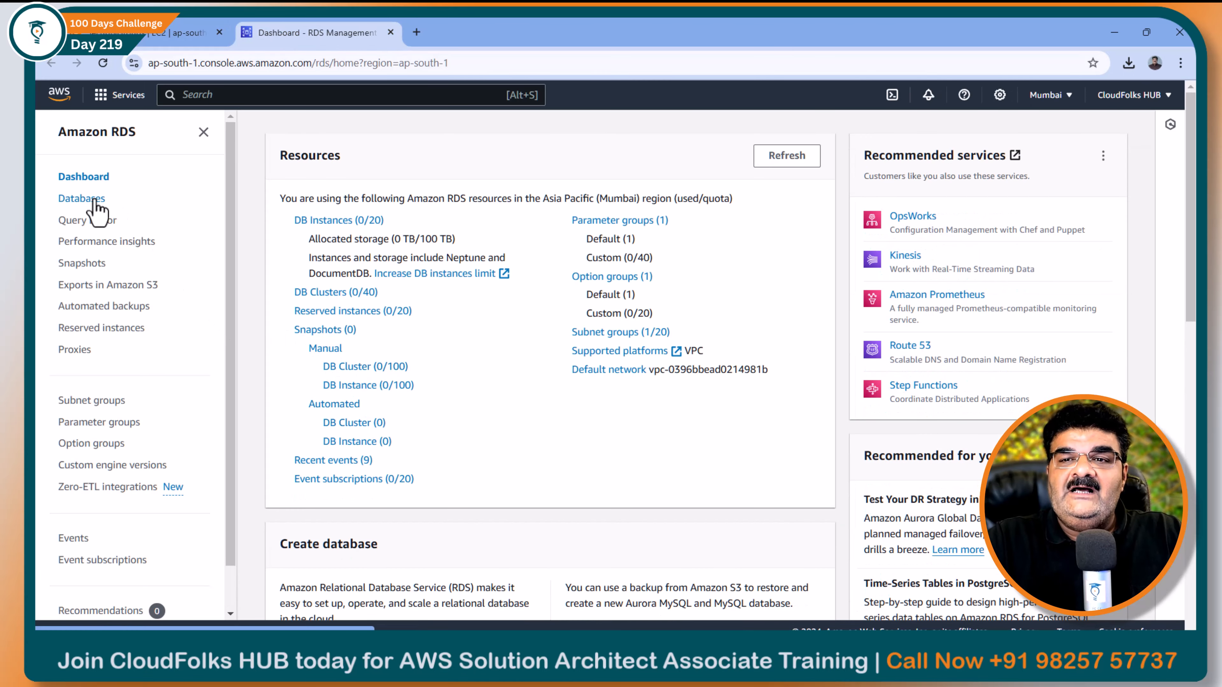
Start creating a database from the Databases list with the MySQL engine and Free tier template
{"action": "left_click", "coordinate": [88, 210]}
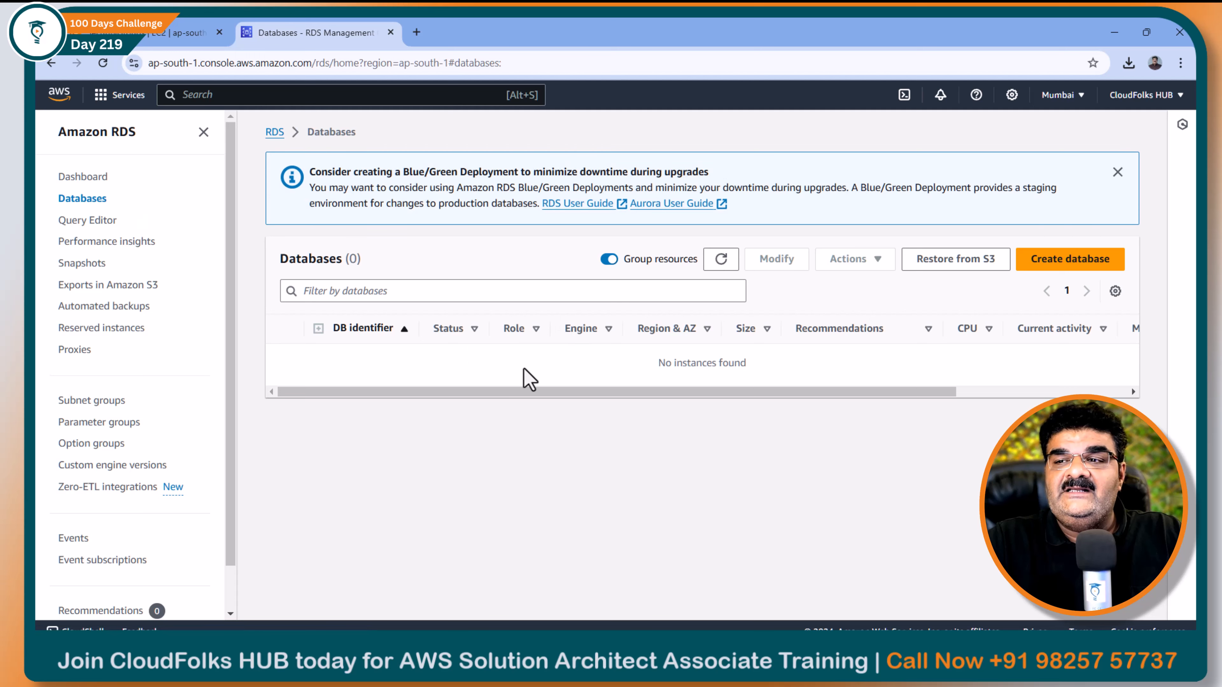
{"action": "left_click", "coordinate": [1075, 260]}
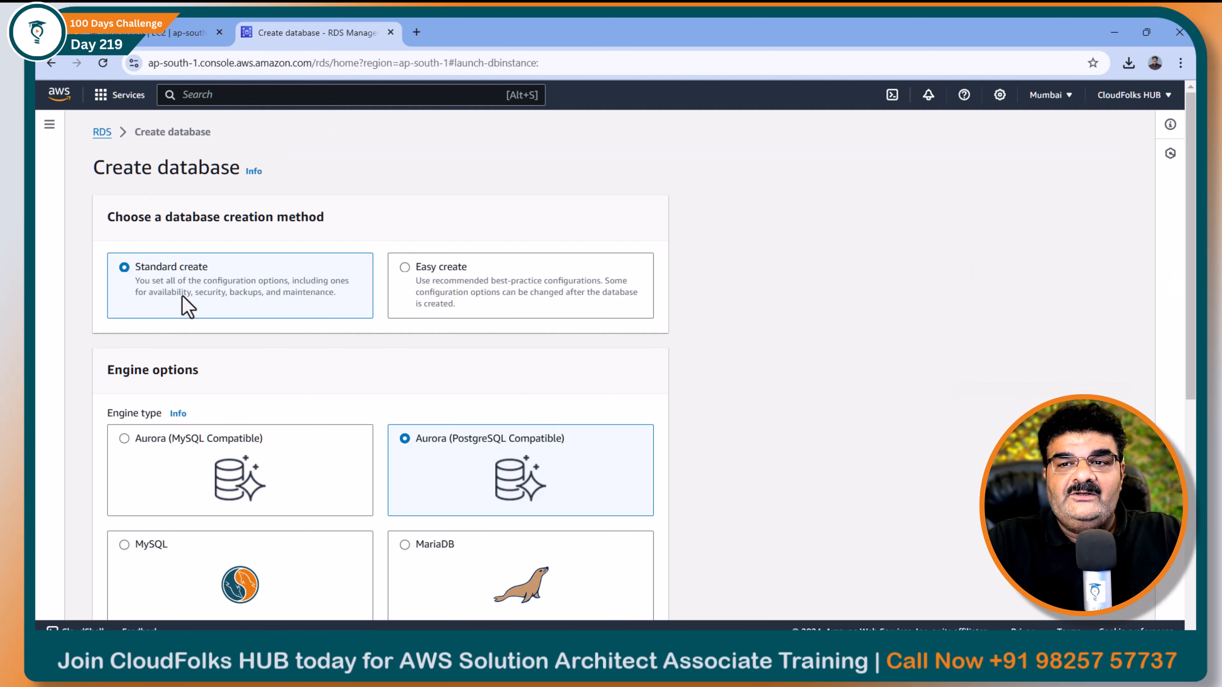
{"action": "scroll", "coordinate": [188, 306], "scroll_direction": "down", "scroll_amount": 4}
{"action": "left_click", "coordinate": [137, 355]}
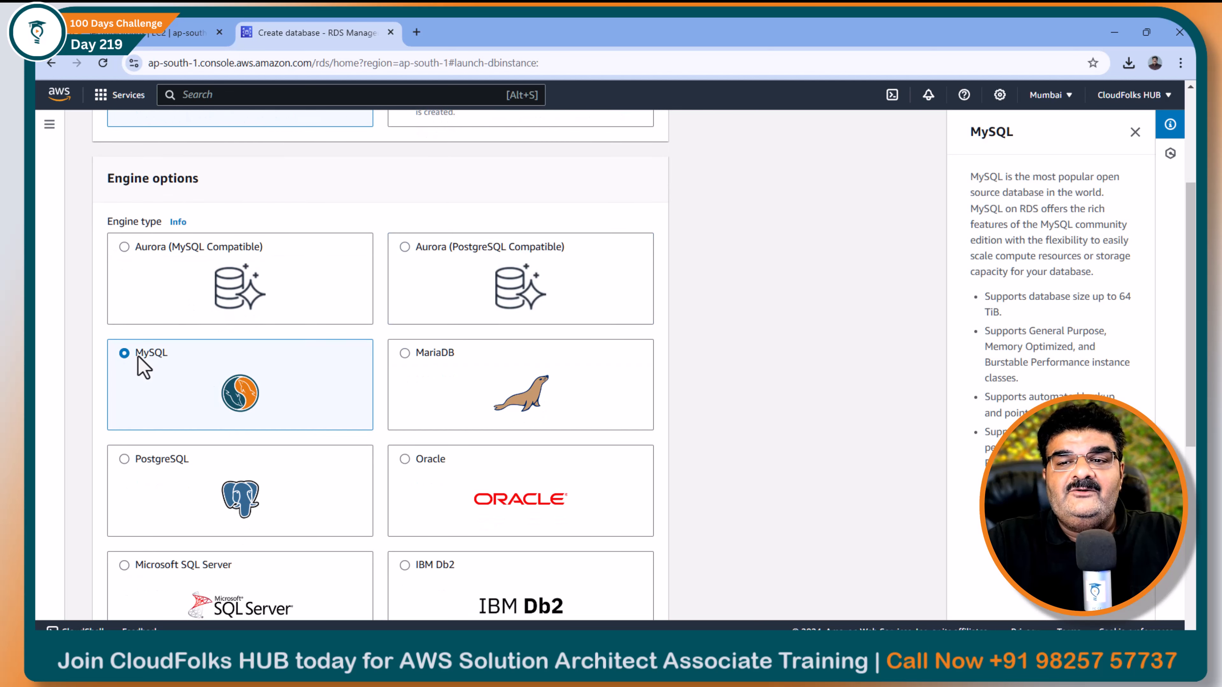
{"action": "scroll", "coordinate": [187, 366], "scroll_direction": "down", "scroll_amount": 8}
{"action": "scroll", "coordinate": [187, 366], "scroll_direction": "down", "scroll_amount": 4}
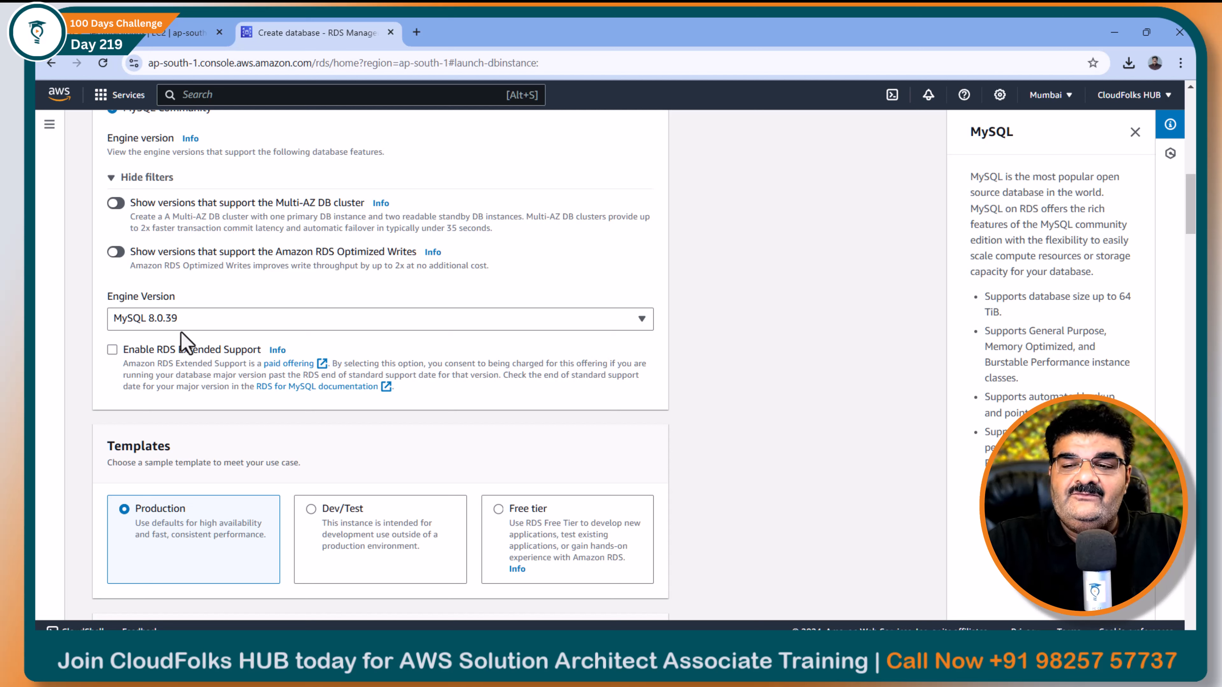
{"action": "scroll", "coordinate": [512, 359], "scroll_direction": "down", "scroll_amount": 4}
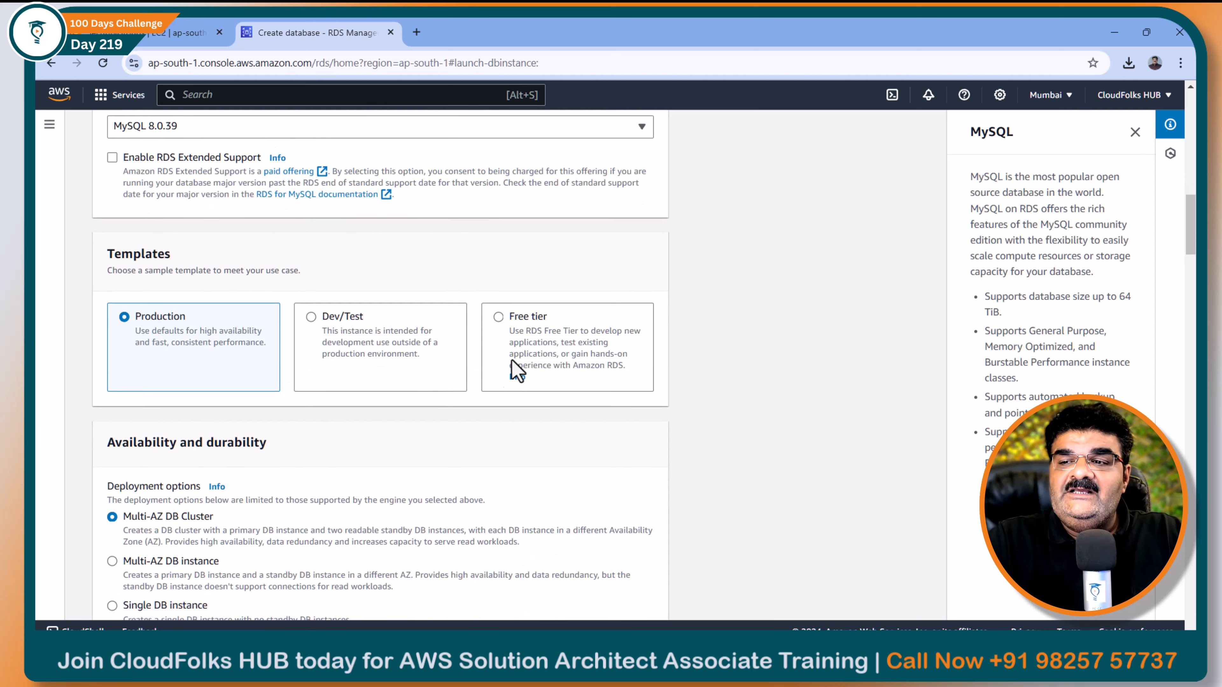
{"action": "left_click", "coordinate": [499, 322]}
{"action": "scroll", "coordinate": [368, 374], "scroll_direction": "down", "scroll_amount": 8}
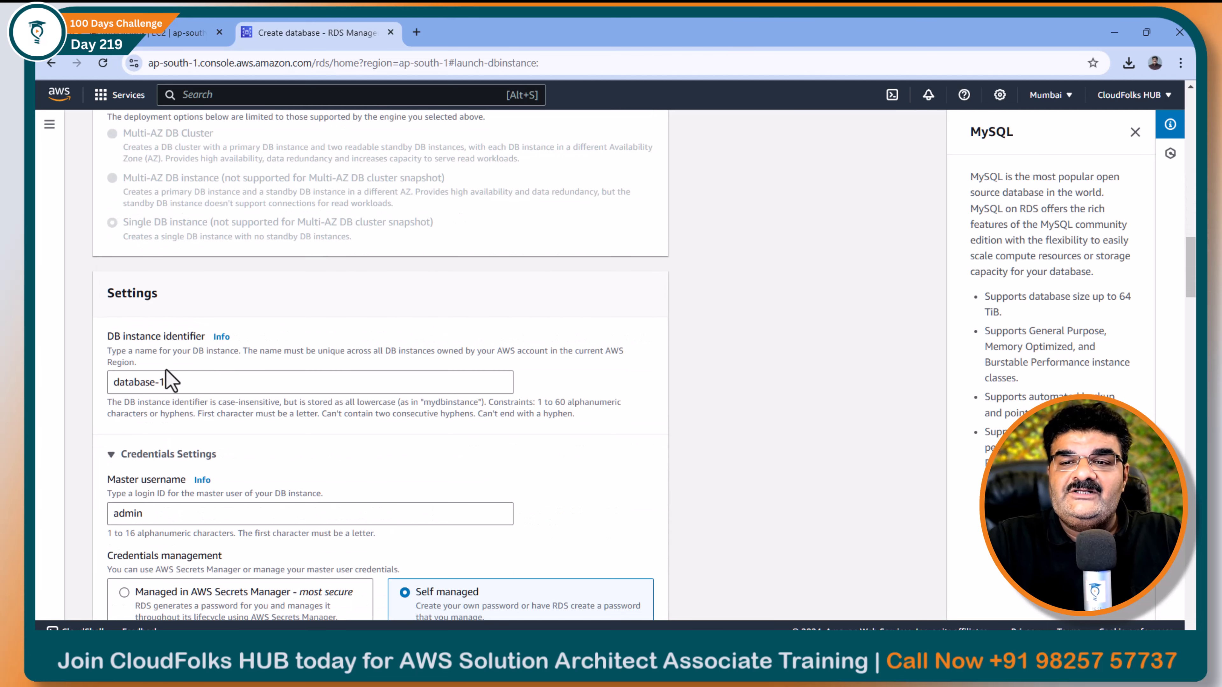
Replace the default database-1 identifier with a new database name
{"action": "left_click_drag", "start_coordinate": [167, 381], "coordinate": [57, 397]}
{"action": "type", "text": "MyDB"}
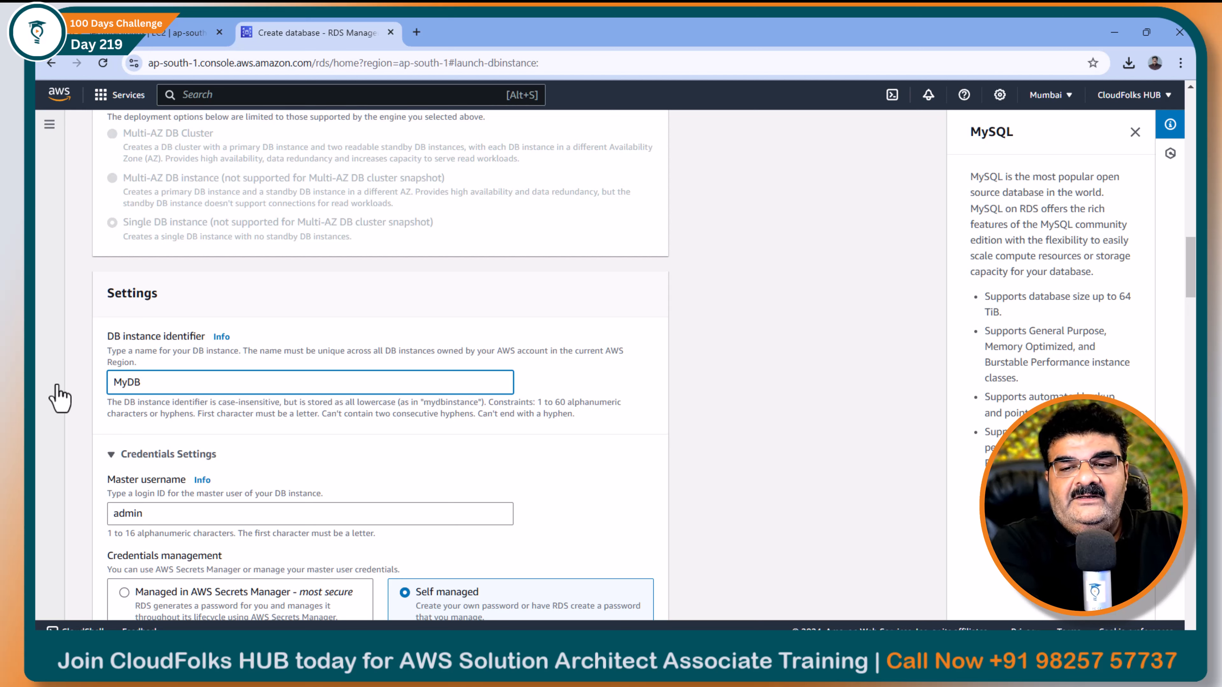
{"action": "key", "text": "BackSpace"}
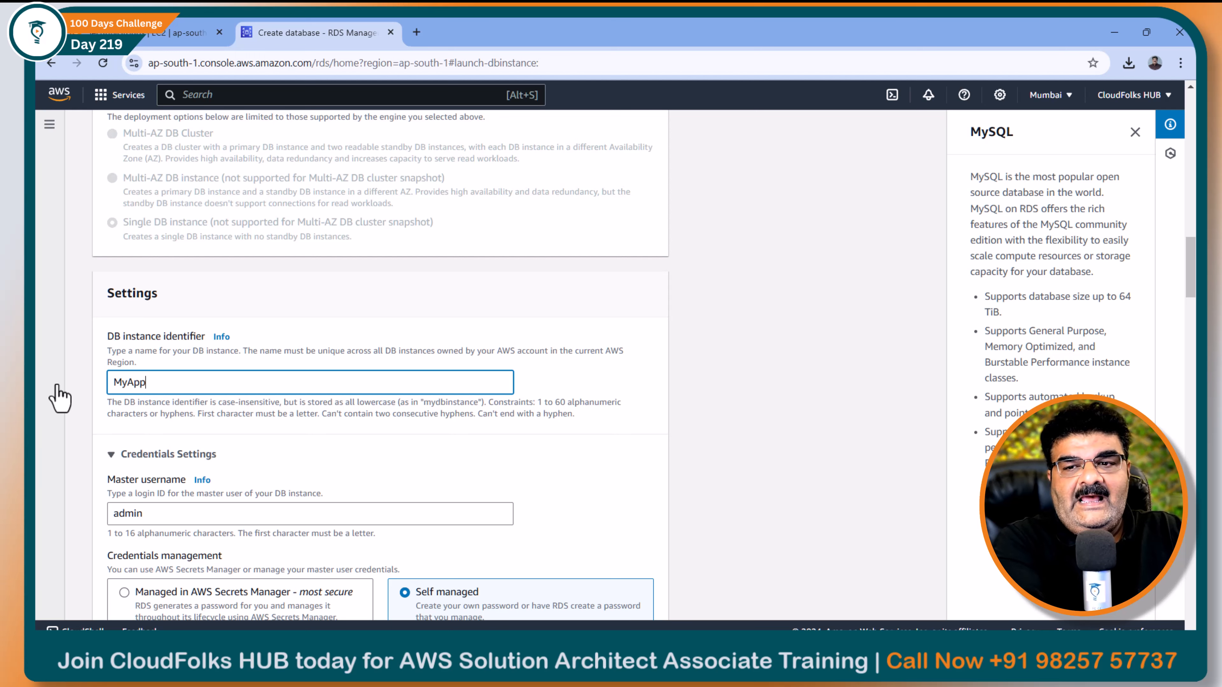
Enter the master password and type it again in Confirm master password
{"action": "scroll", "coordinate": [59, 397], "scroll_direction": "down", "scroll_amount": 3}
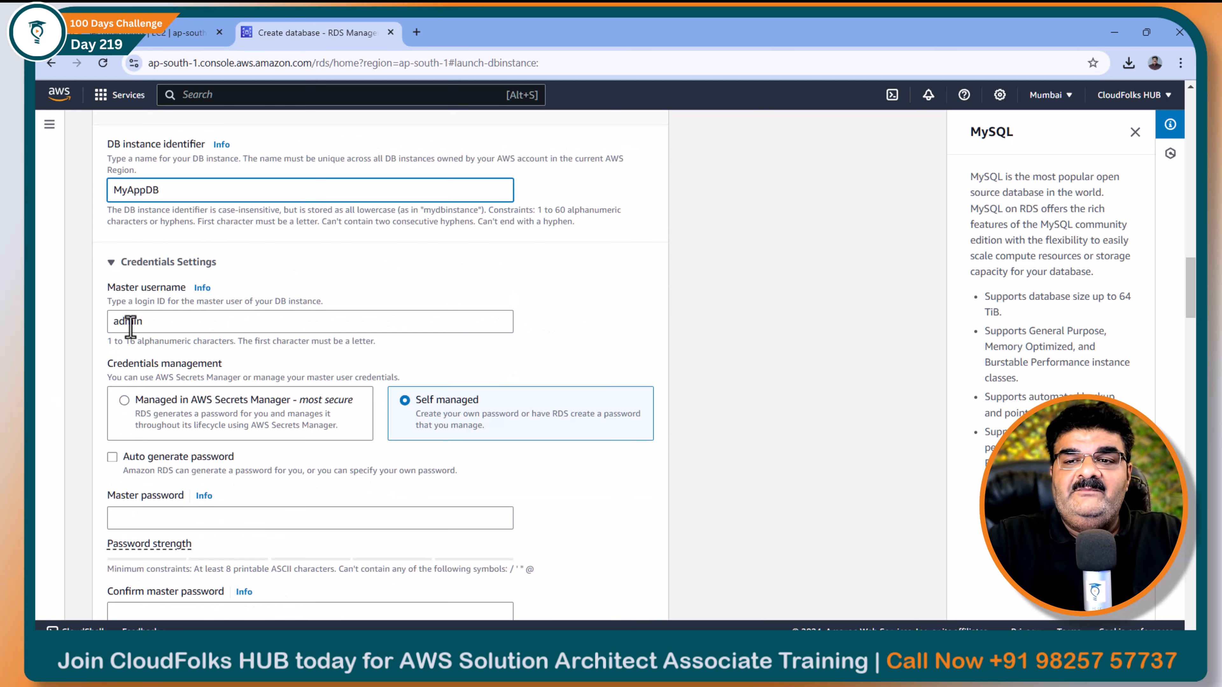
{"action": "scroll", "coordinate": [133, 327], "scroll_direction": "down", "scroll_amount": 3}
{"action": "left_click", "coordinate": [149, 328]}
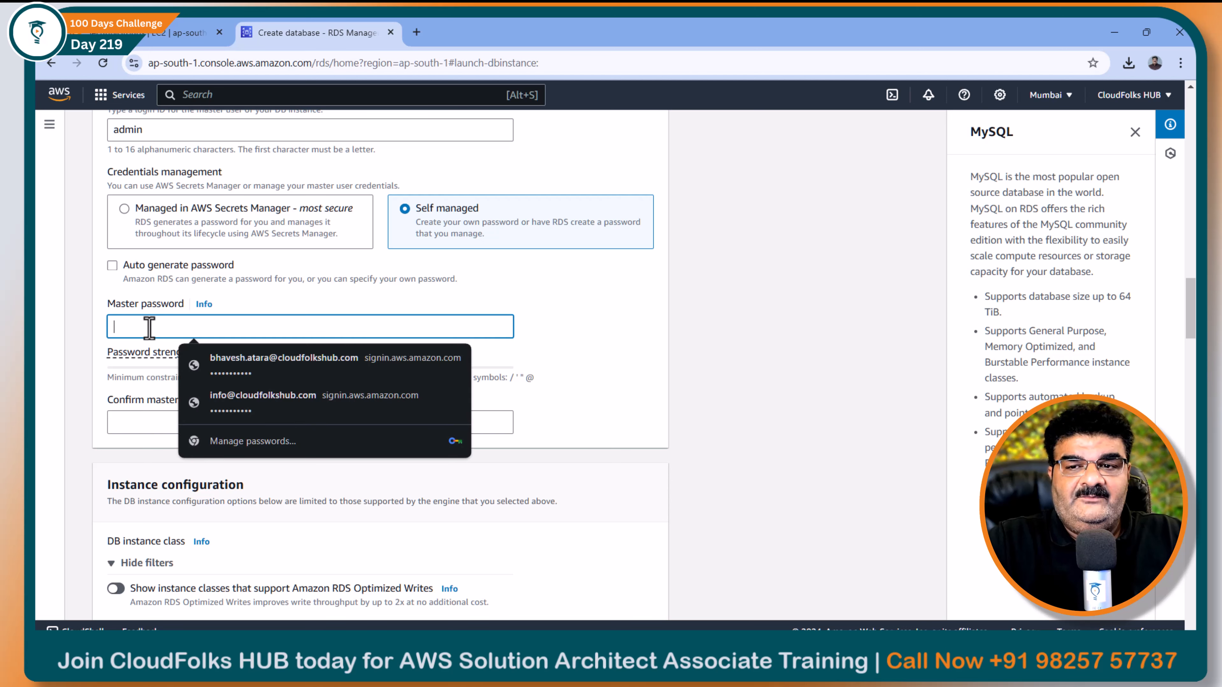
{"action": "type", "text": "a"}
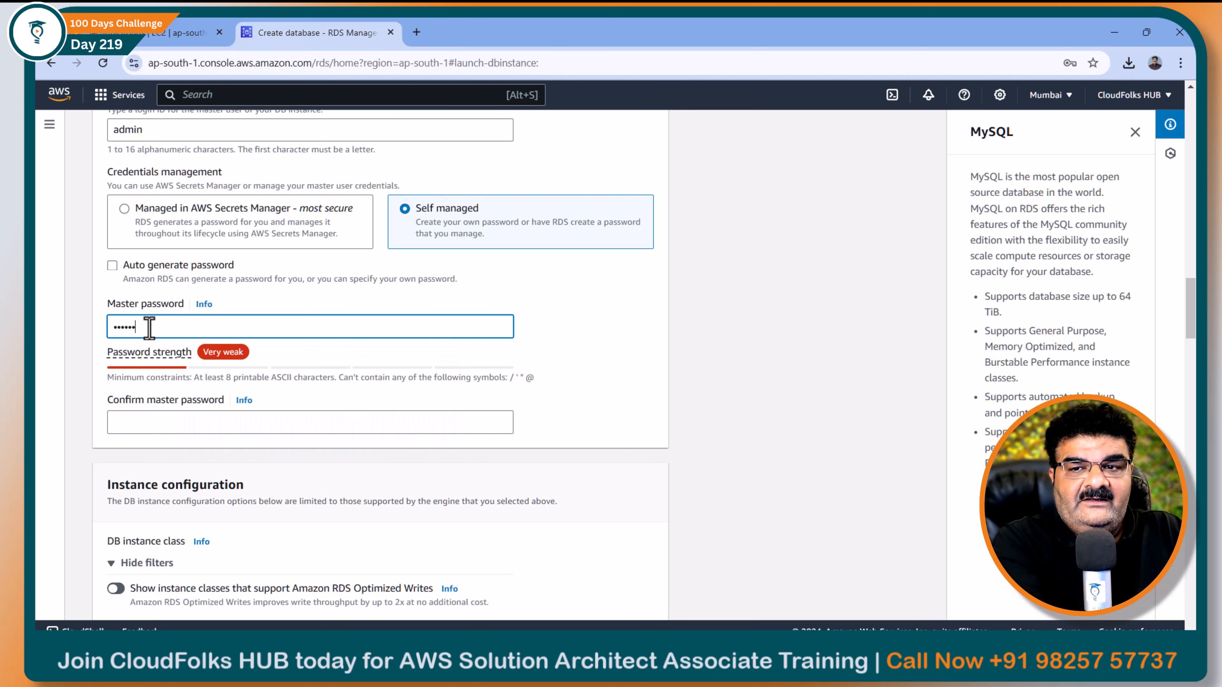
{"action": "type", "text": "1"}
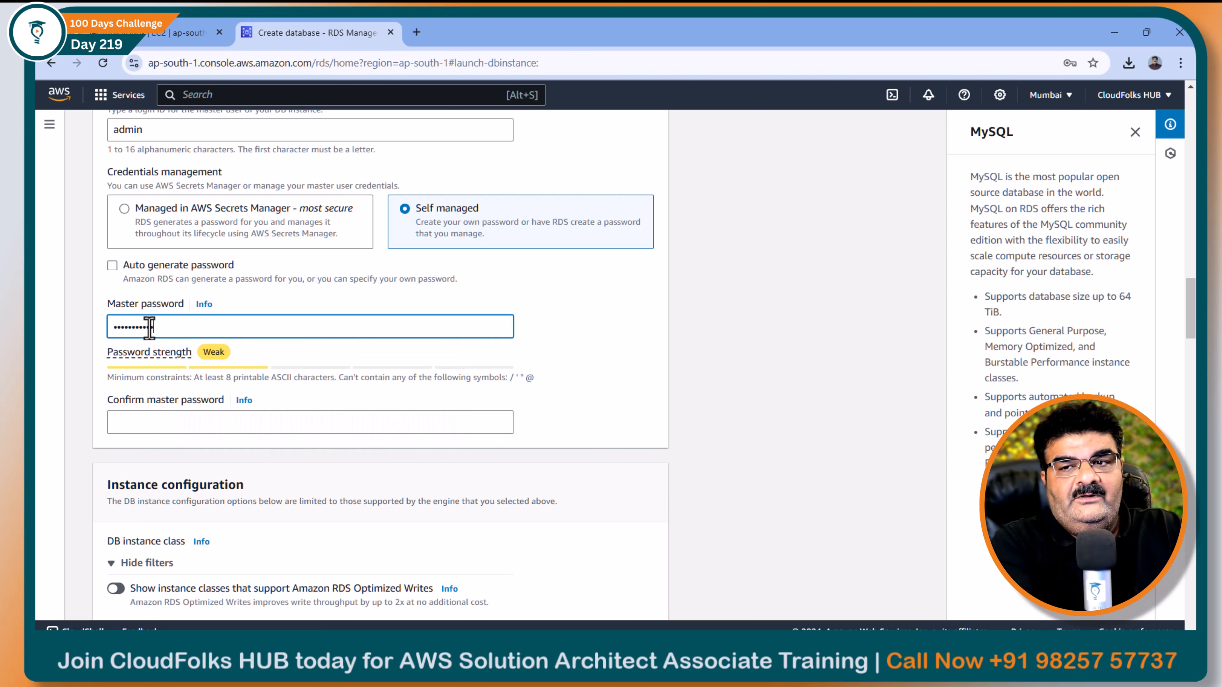
{"action": "left_click", "coordinate": [155, 425]}
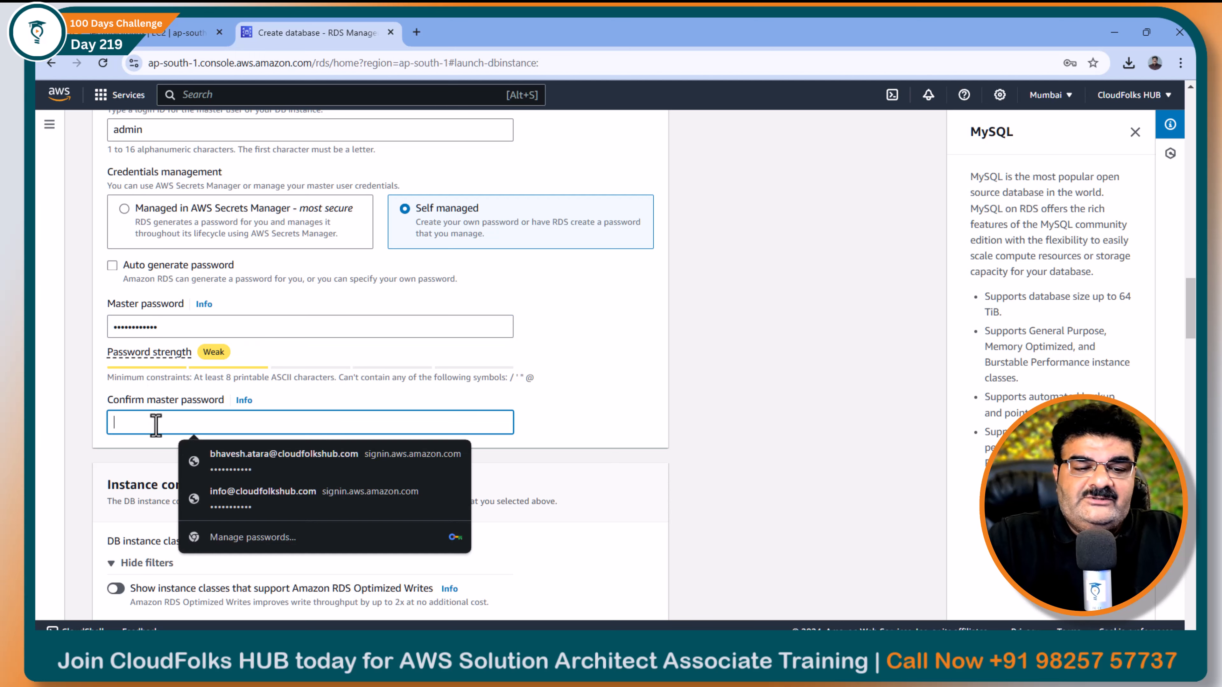
{"action": "type", "text": "adm"}
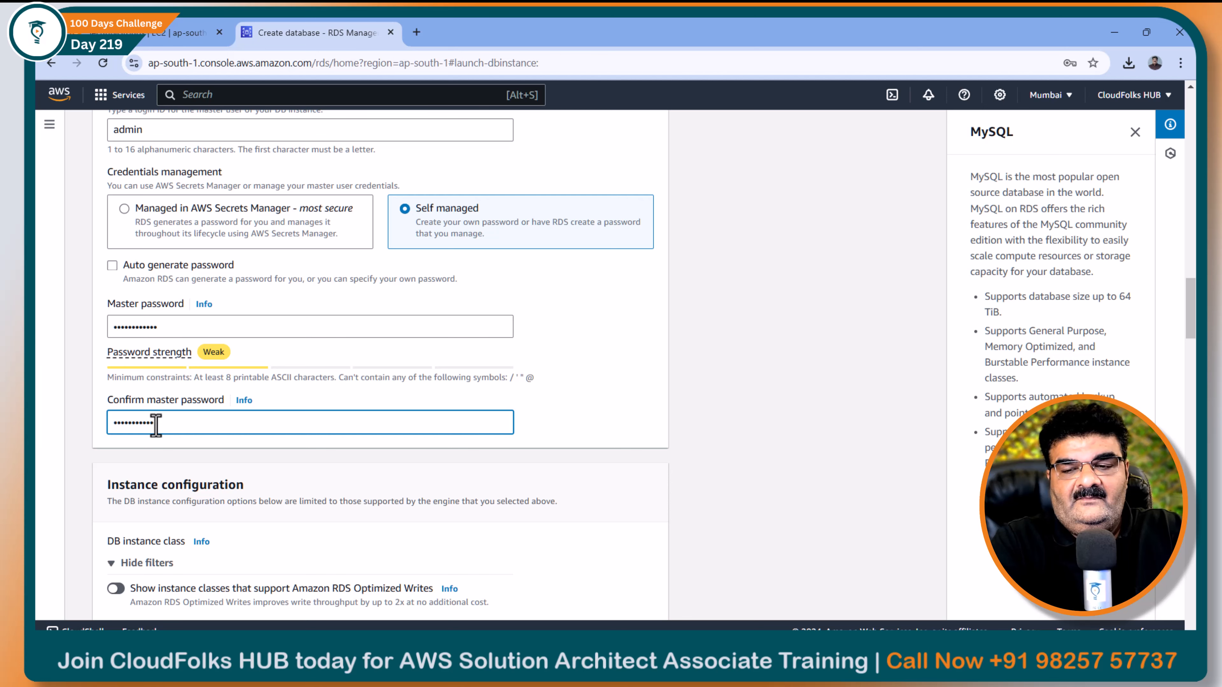
{"action": "scroll", "coordinate": [155, 423], "scroll_direction": "down", "scroll_amount": 6}
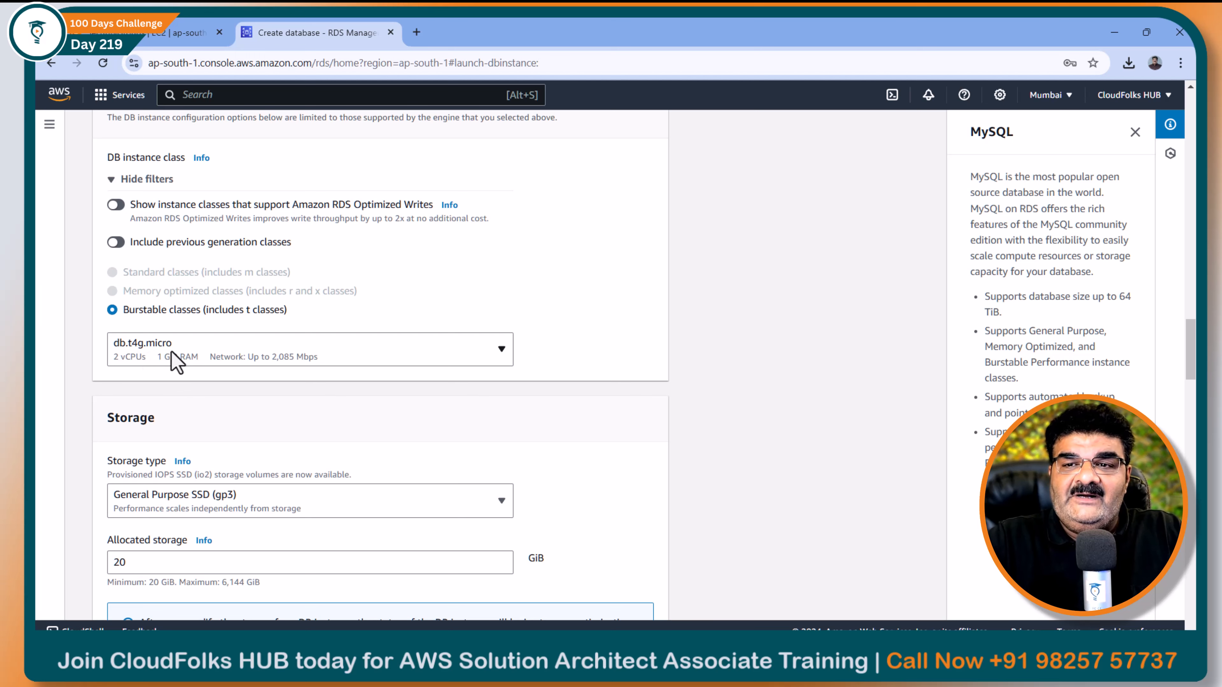
{"action": "scroll", "coordinate": [423, 220], "scroll_direction": "up", "scroll_amount": 10}
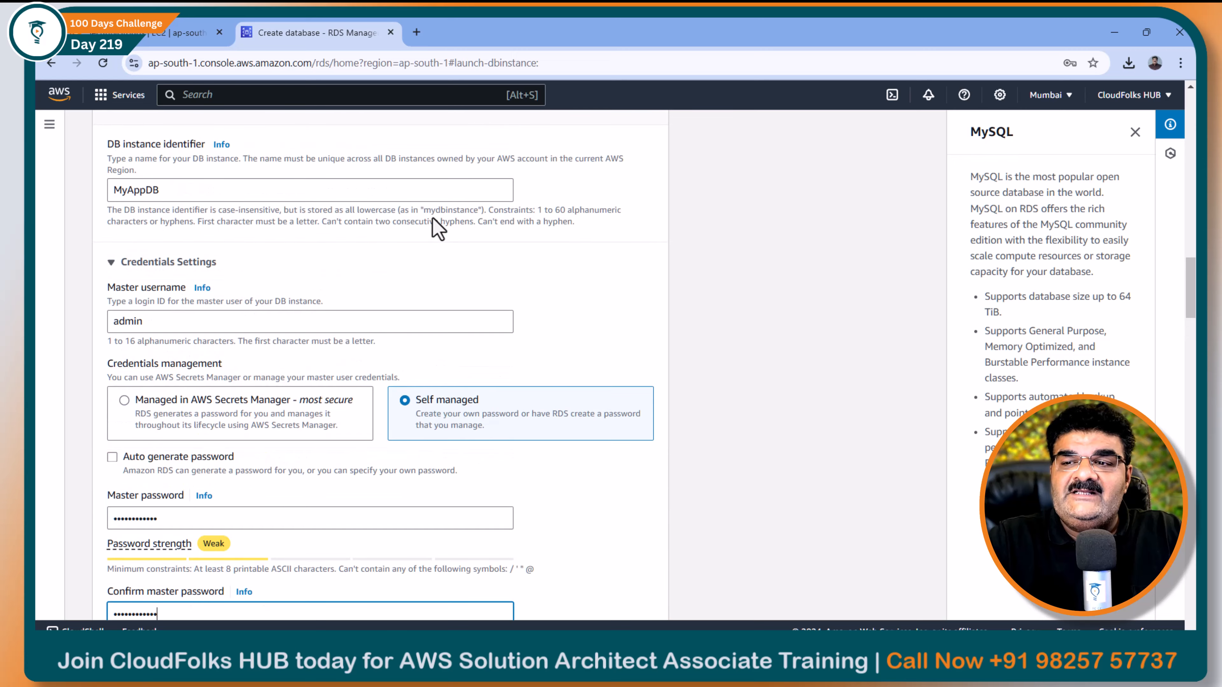
{"action": "scroll", "coordinate": [435, 226], "scroll_direction": "down", "scroll_amount": 15}
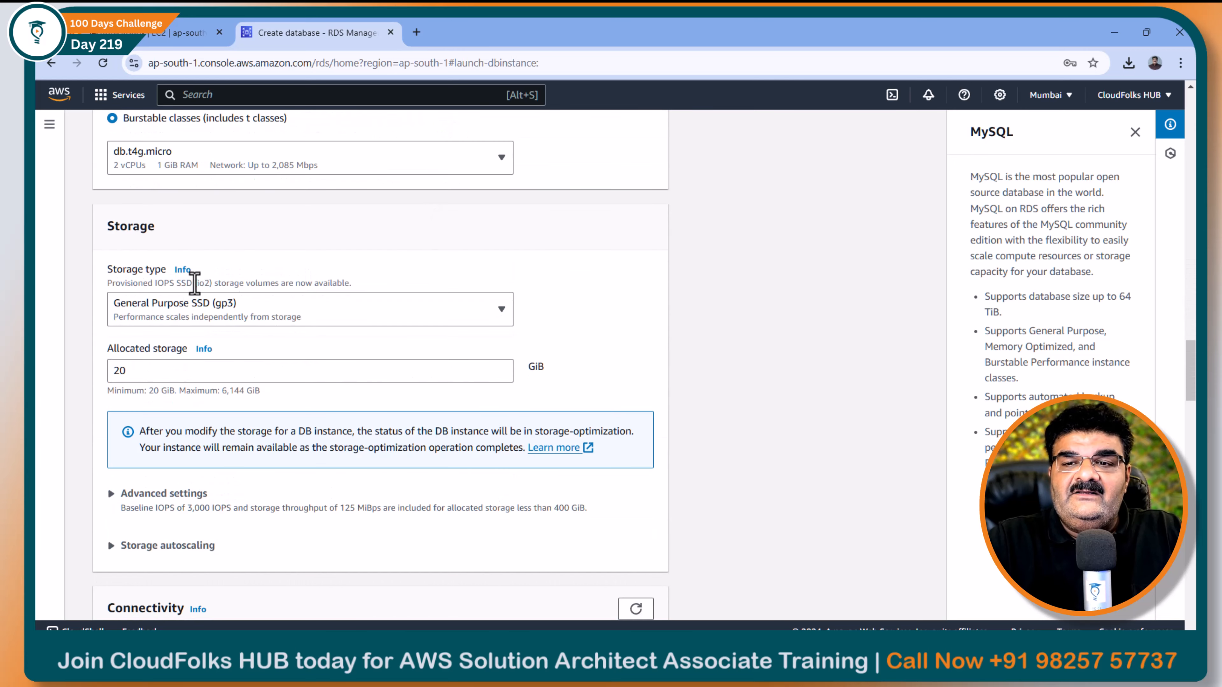
{"action": "scroll", "coordinate": [194, 282], "scroll_direction": "down", "scroll_amount": 8}
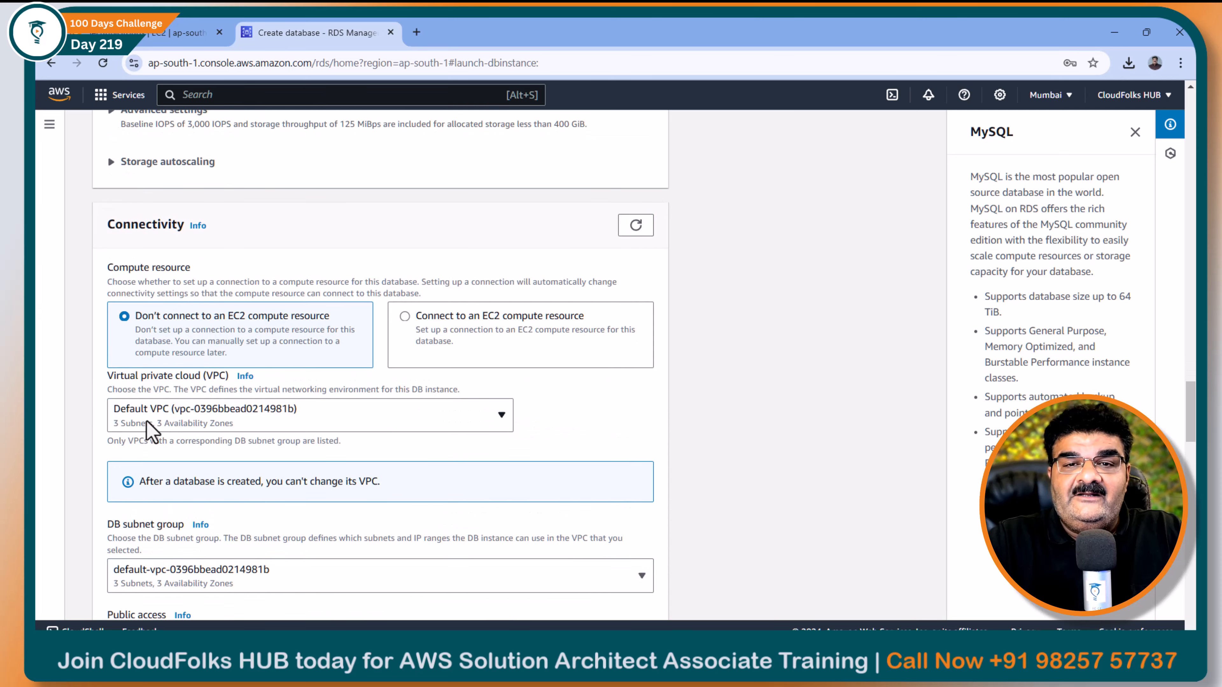
{"action": "scroll", "coordinate": [149, 422], "scroll_direction": "down", "scroll_amount": 4}
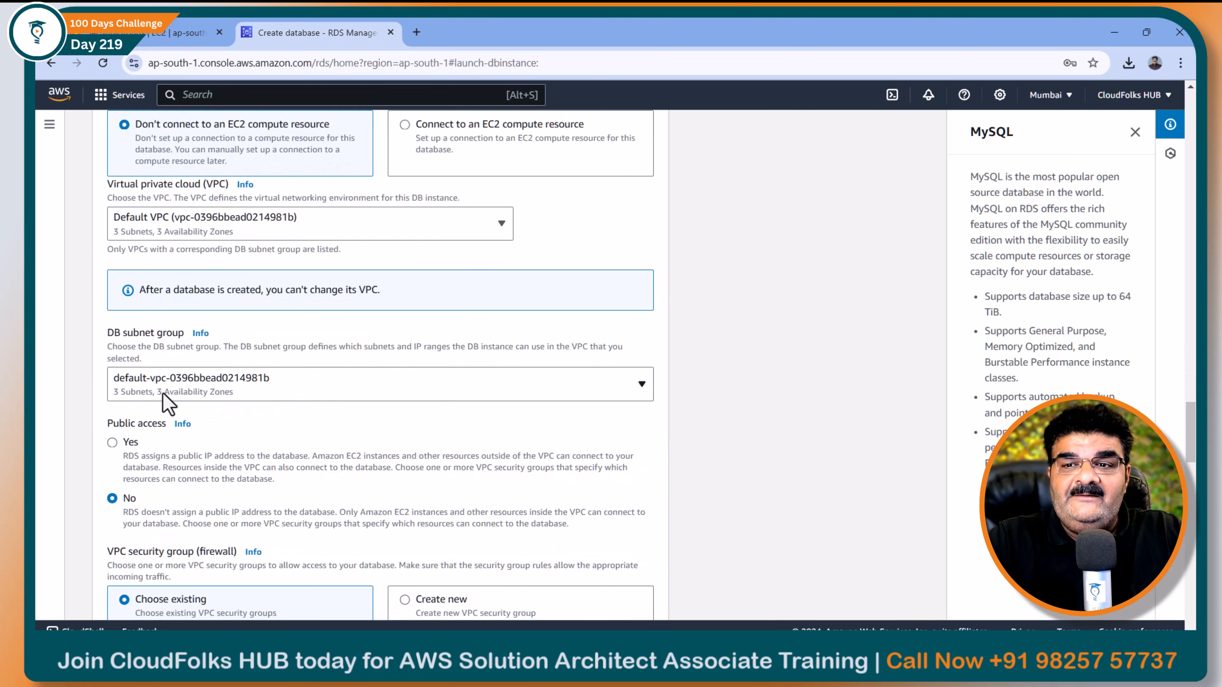
{"action": "scroll", "coordinate": [166, 388], "scroll_direction": "down", "scroll_amount": 4}
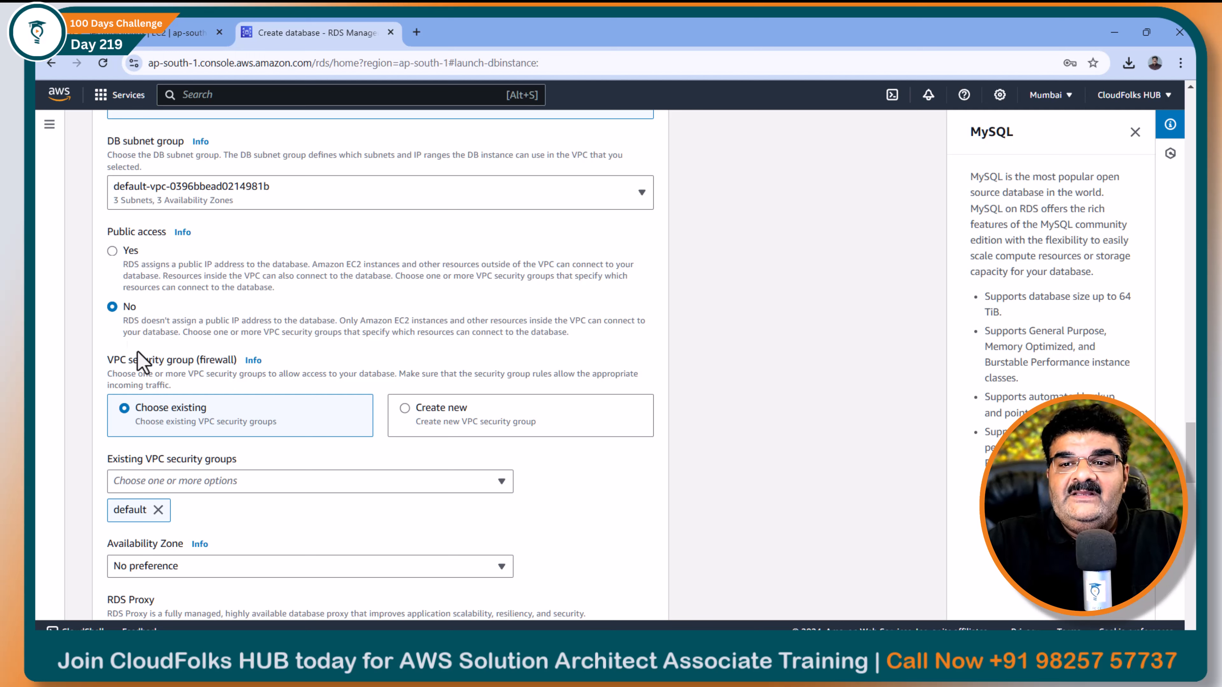
Remove the default VPC security group and select RDS-SG in its place
{"action": "left_click", "coordinate": [158, 510]}
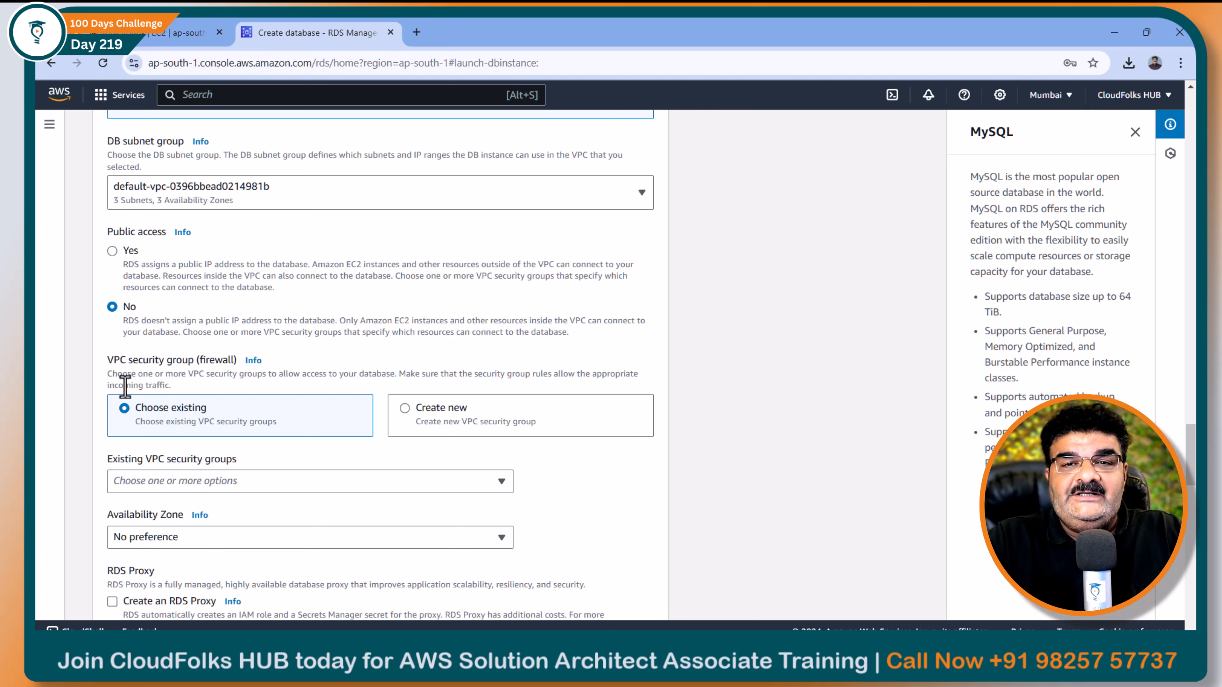
{"action": "left_click", "coordinate": [189, 482]}
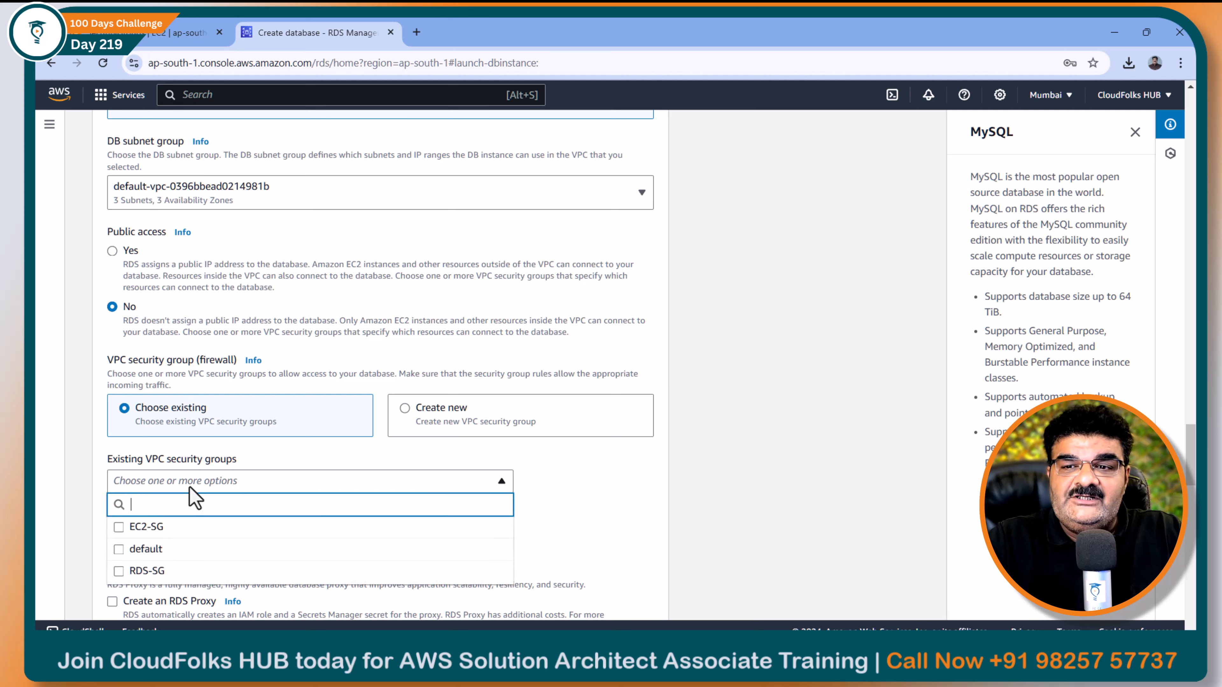
{"action": "left_click", "coordinate": [168, 572]}
{"action": "left_click", "coordinate": [221, 463]}
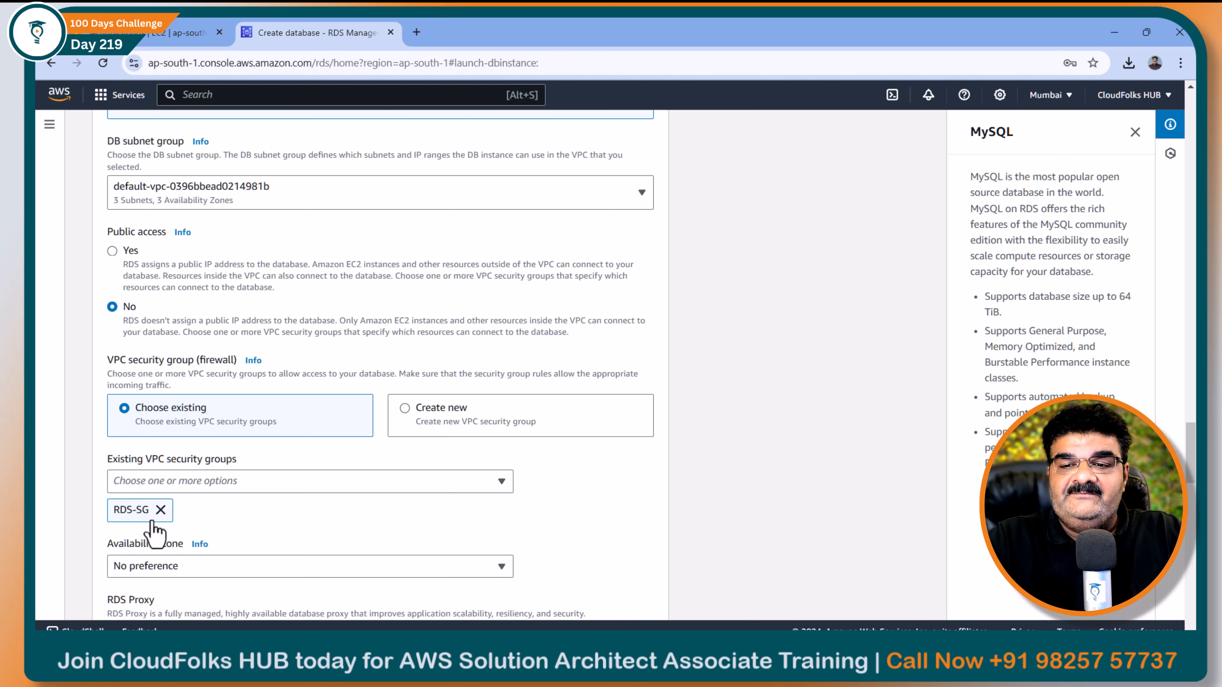
{"action": "scroll", "coordinate": [166, 501], "scroll_direction": "down", "scroll_amount": 4}
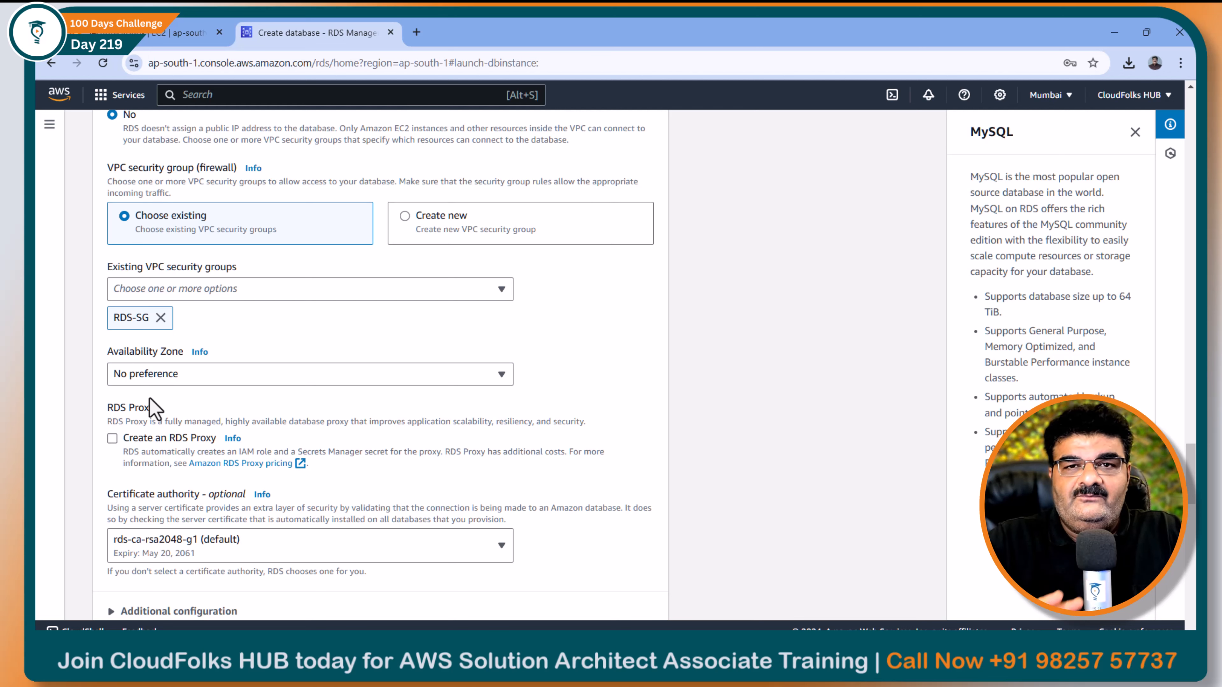
{"action": "scroll", "coordinate": [164, 397], "scroll_direction": "down", "scroll_amount": 7}
{"action": "scroll", "coordinate": [180, 394], "scroll_direction": "down", "scroll_amount": 10}
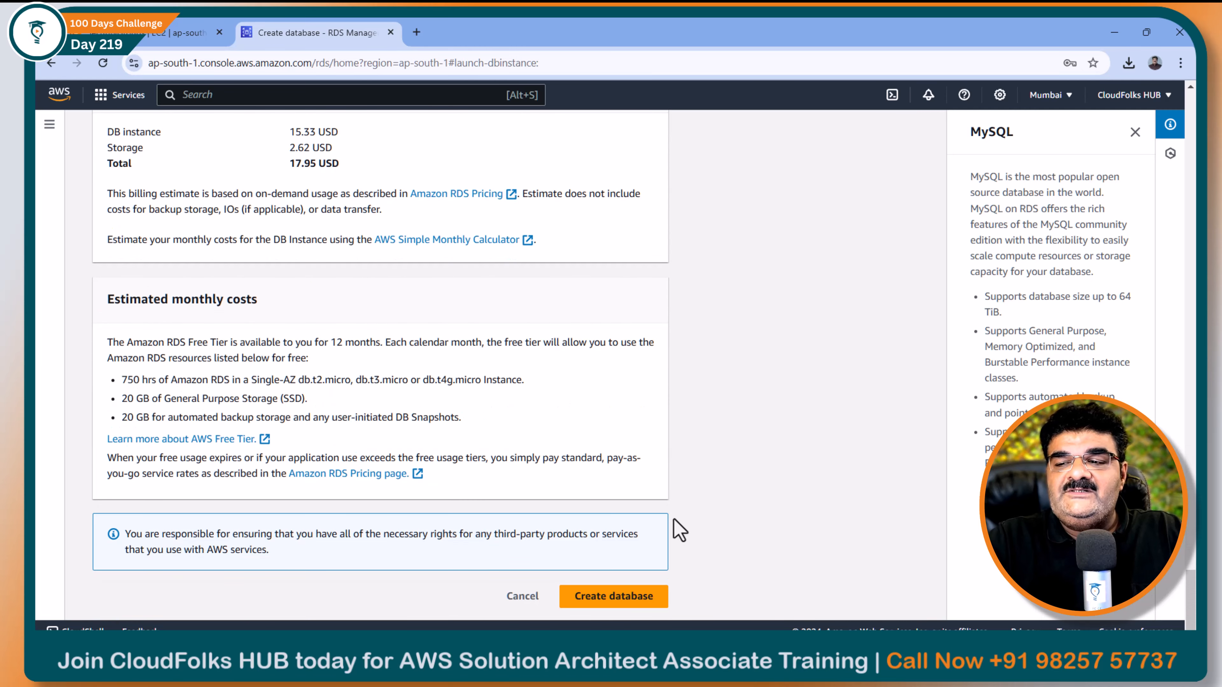
Create the myappdb MySQL db.t4g.micro database and watch it enter the Creating state
{"action": "left_click", "coordinate": [620, 601]}
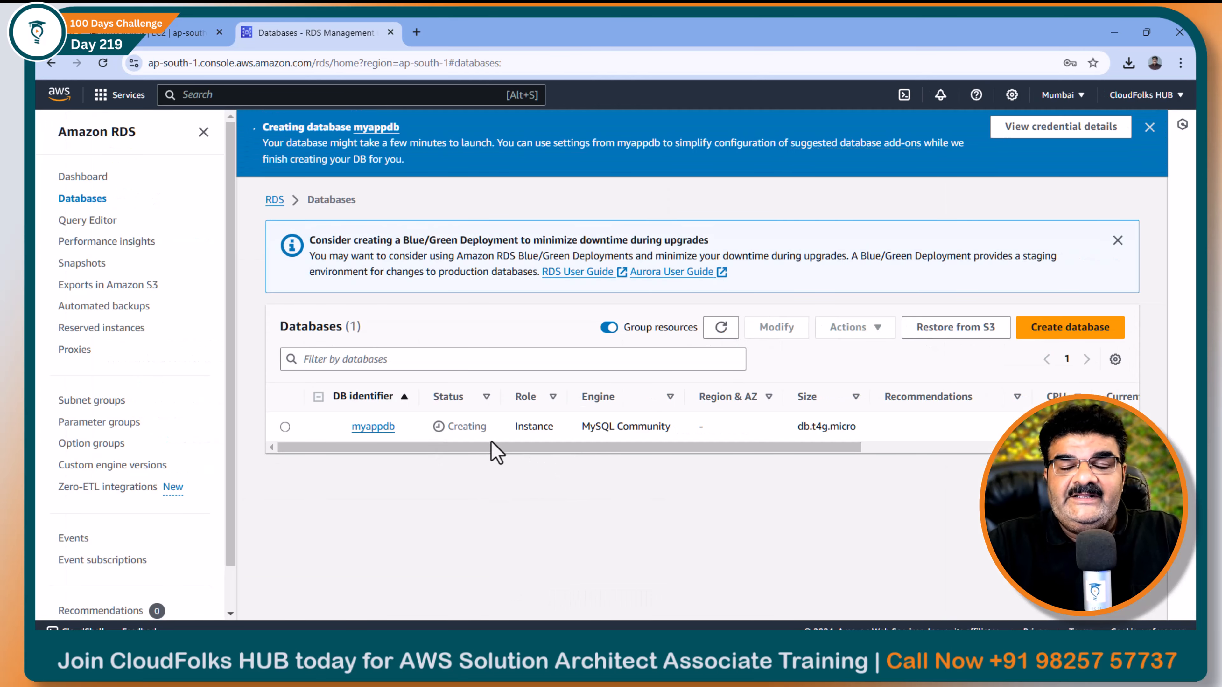
Expand Step-4 Launch the EC2 Instance to show t2.micro, Amazon Linux 2023 and public IP Yes
{"action": "key", "text": "alt+Tab"}
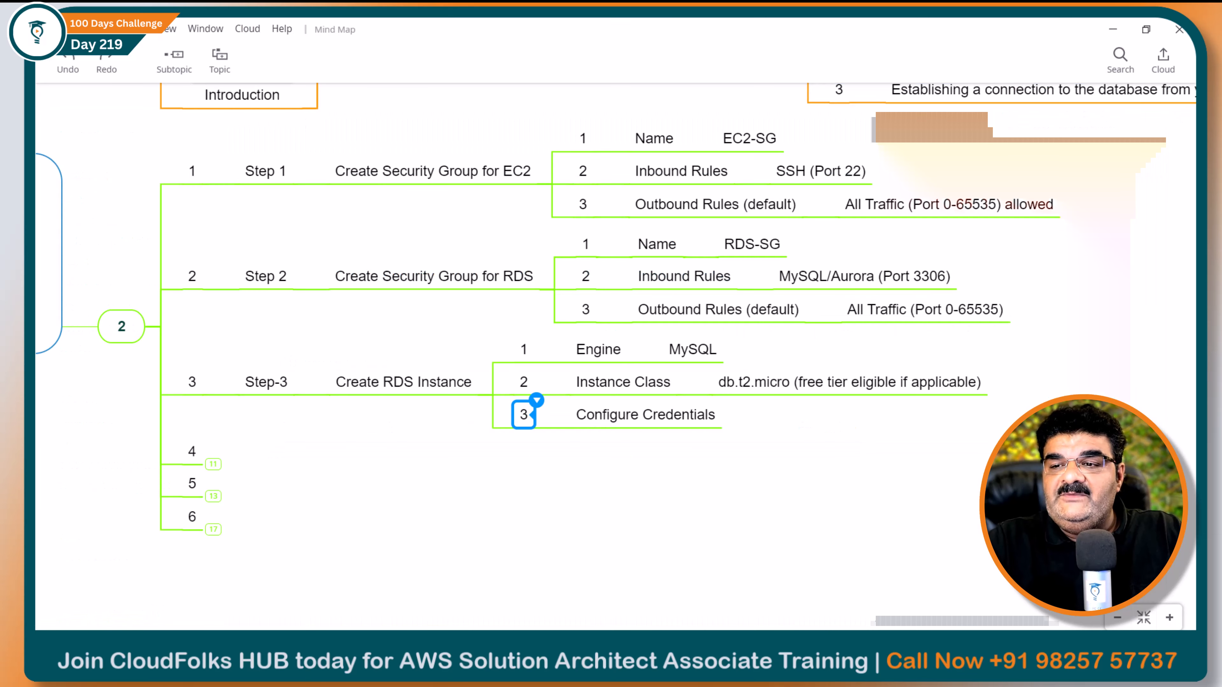
{"action": "left_click", "coordinate": [212, 465]}
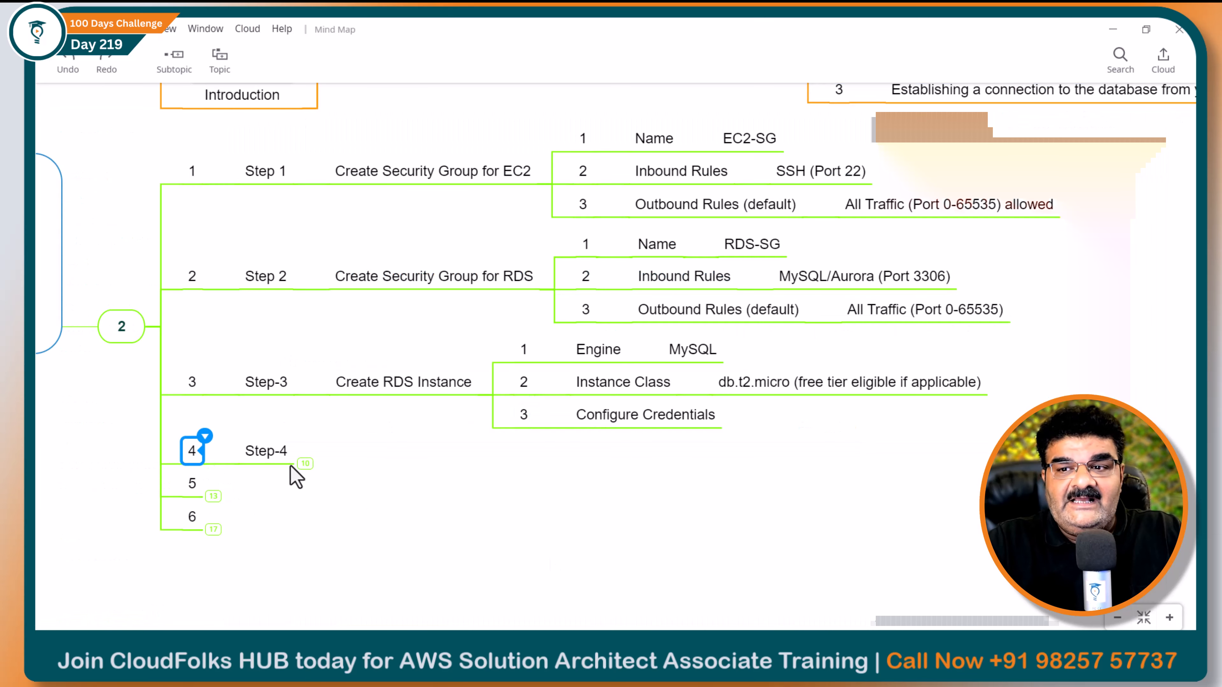
{"action": "left_click", "coordinate": [304, 463]}
{"action": "left_click", "coordinate": [513, 464]}
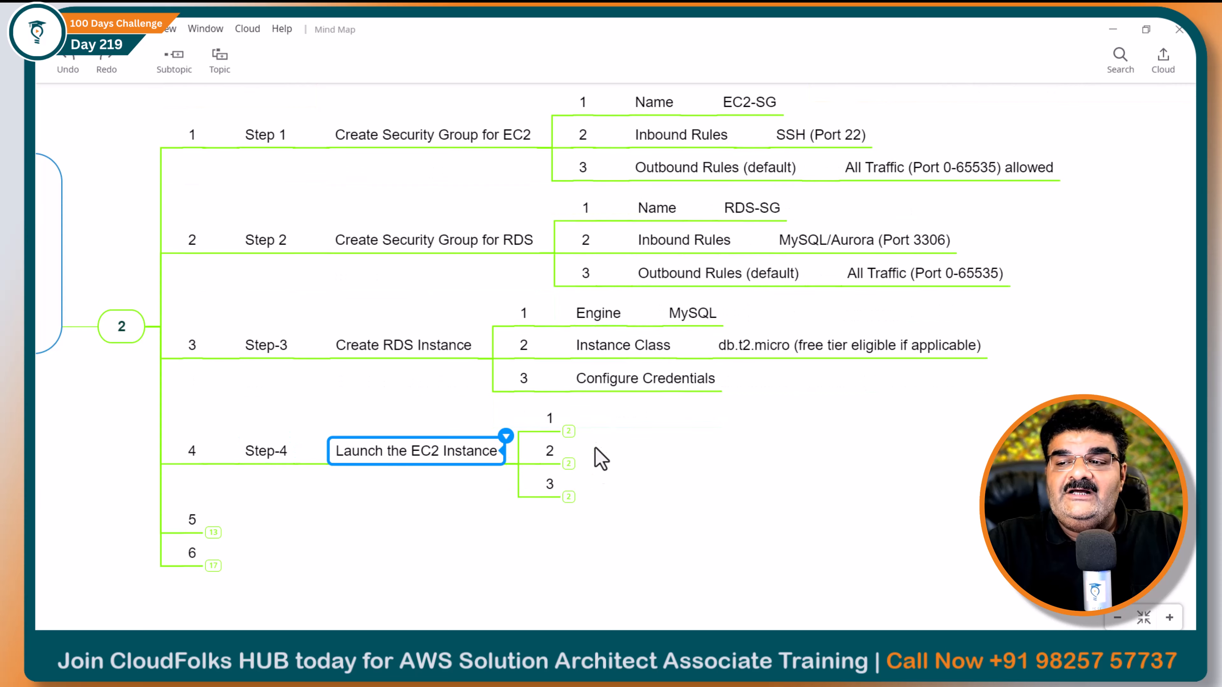
{"action": "left_click", "coordinate": [568, 429]}
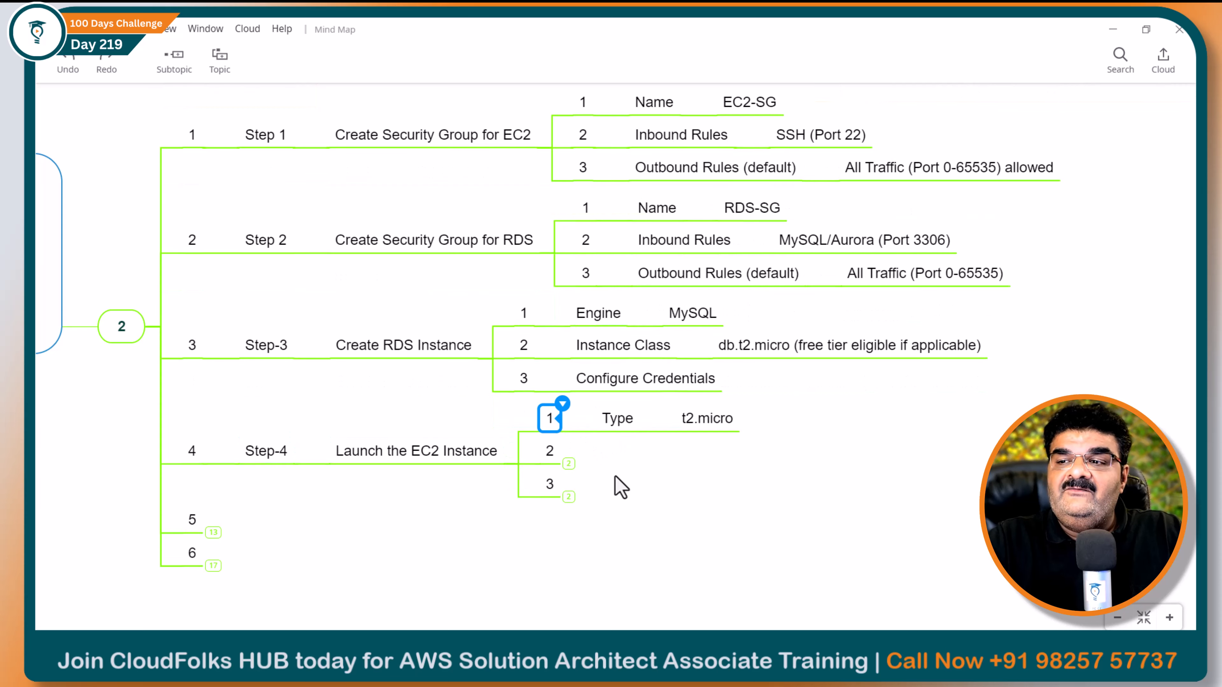
{"action": "left_click", "coordinate": [568, 464]}
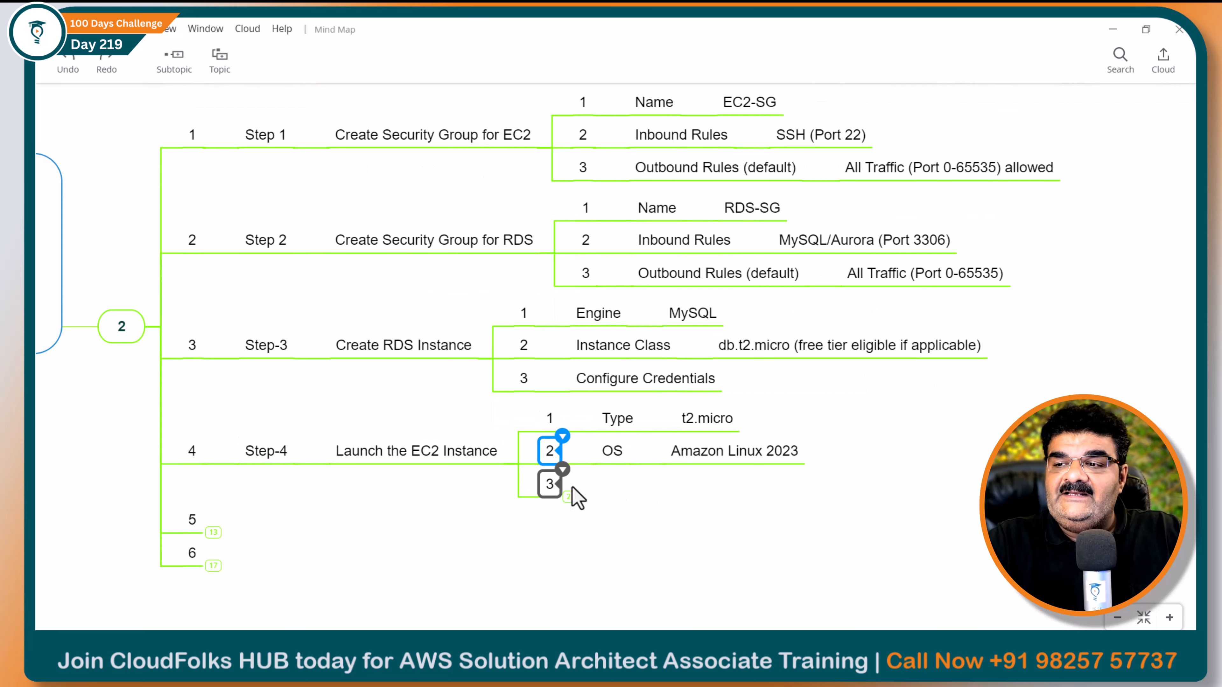
{"action": "left_click", "coordinate": [567, 496]}
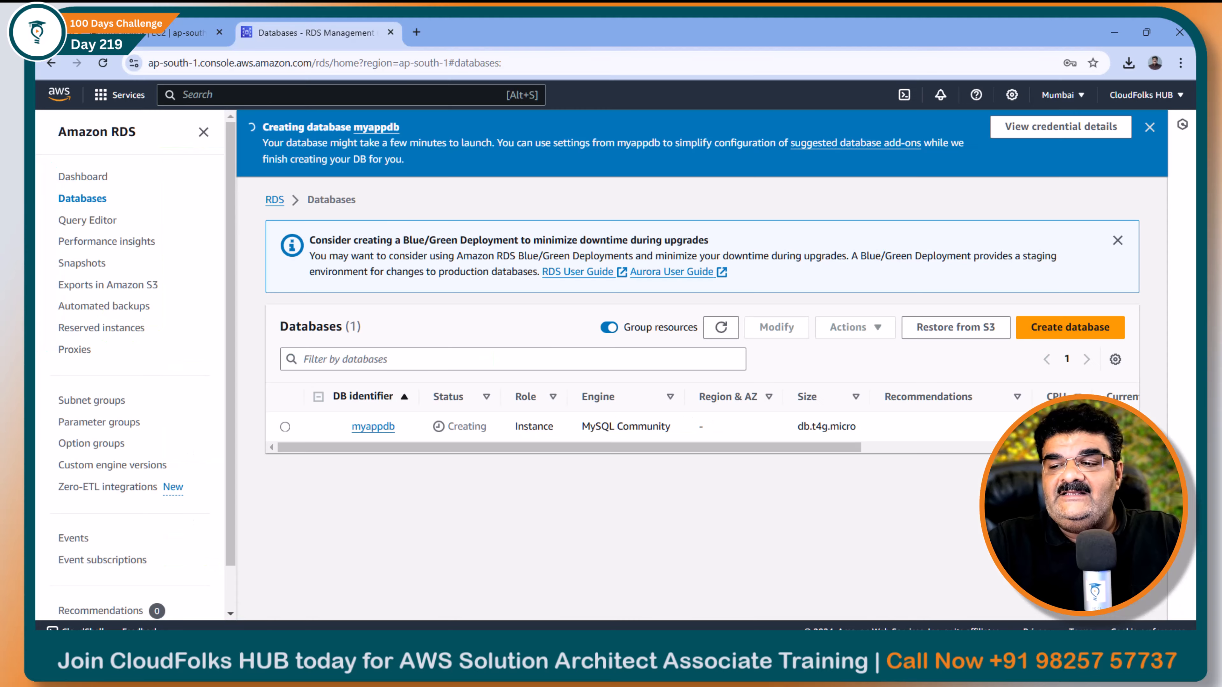
Go from the EC2 dashboard to the Launch instances form
{"action": "left_click", "coordinate": [162, 37]}
{"action": "left_click", "coordinate": [917, 423]}
{"action": "scroll", "coordinate": [122, 349], "scroll_direction": "up", "scroll_amount": 3}
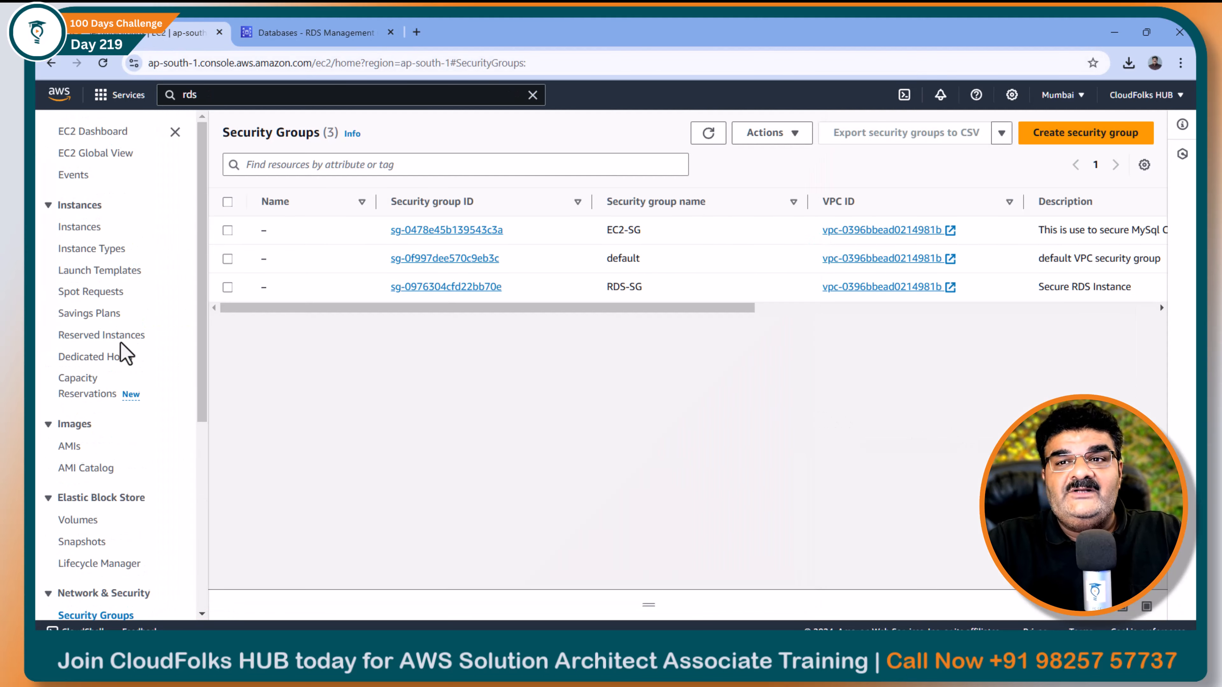
{"action": "left_click", "coordinate": [107, 133]}
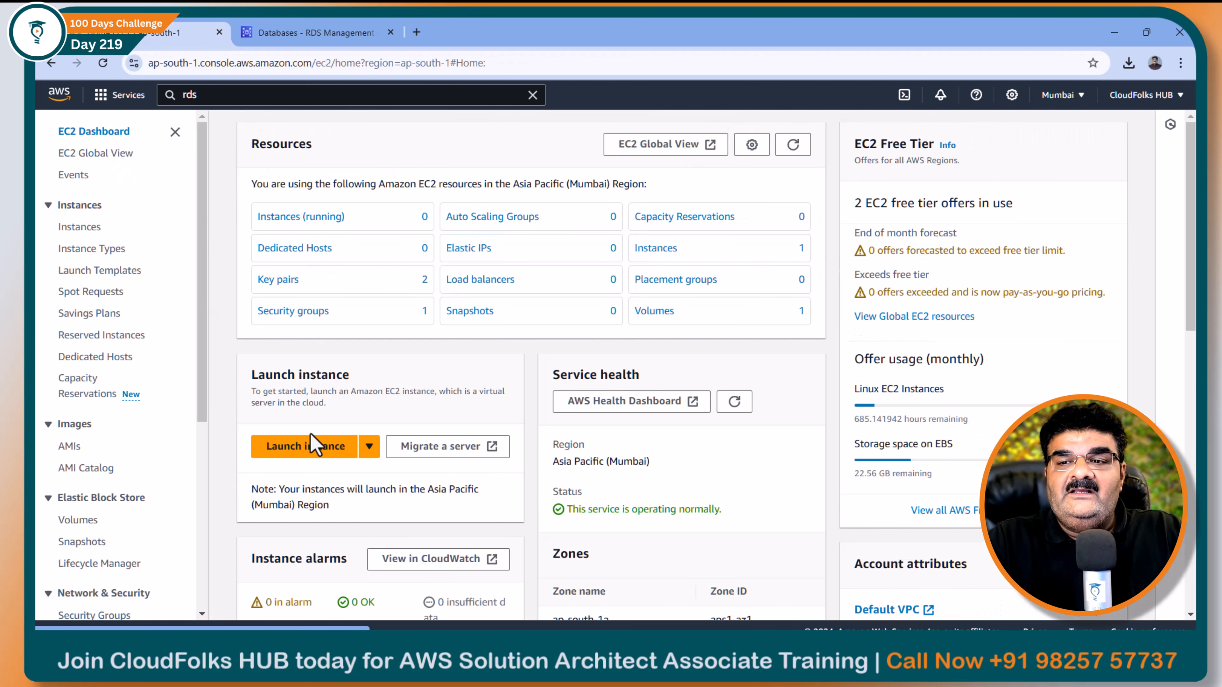
{"action": "left_click", "coordinate": [306, 450]}
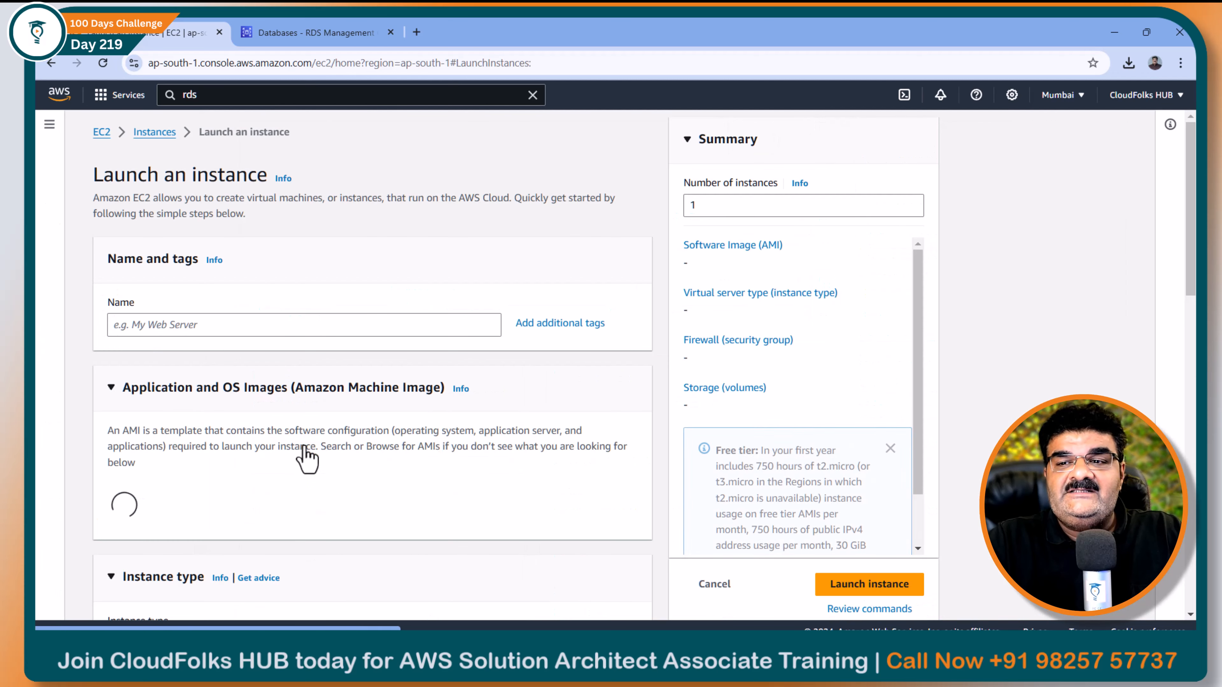
Name the instance My-Sql-Client and keep the Amazon Linux 2023 AMI with t2.micro
{"action": "left_click", "coordinate": [239, 326]}
{"action": "type", "text": "M"}
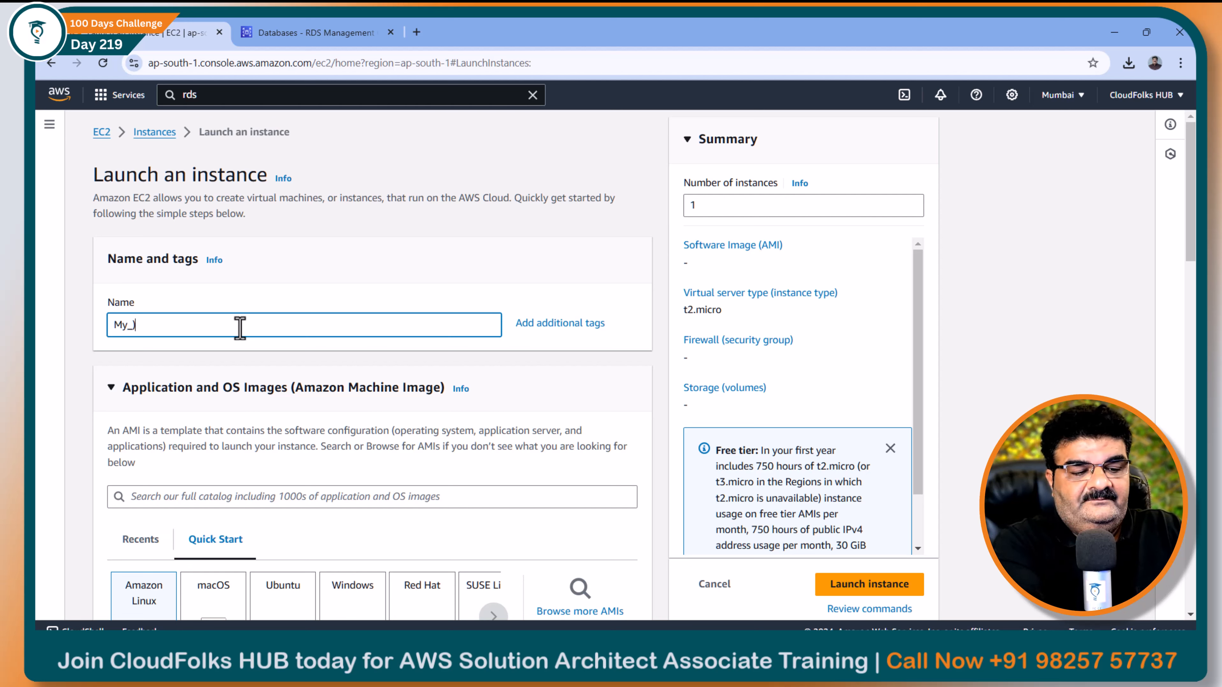
{"action": "type", "text": "y_"}
{"action": "key", "text": "BackSpace"}
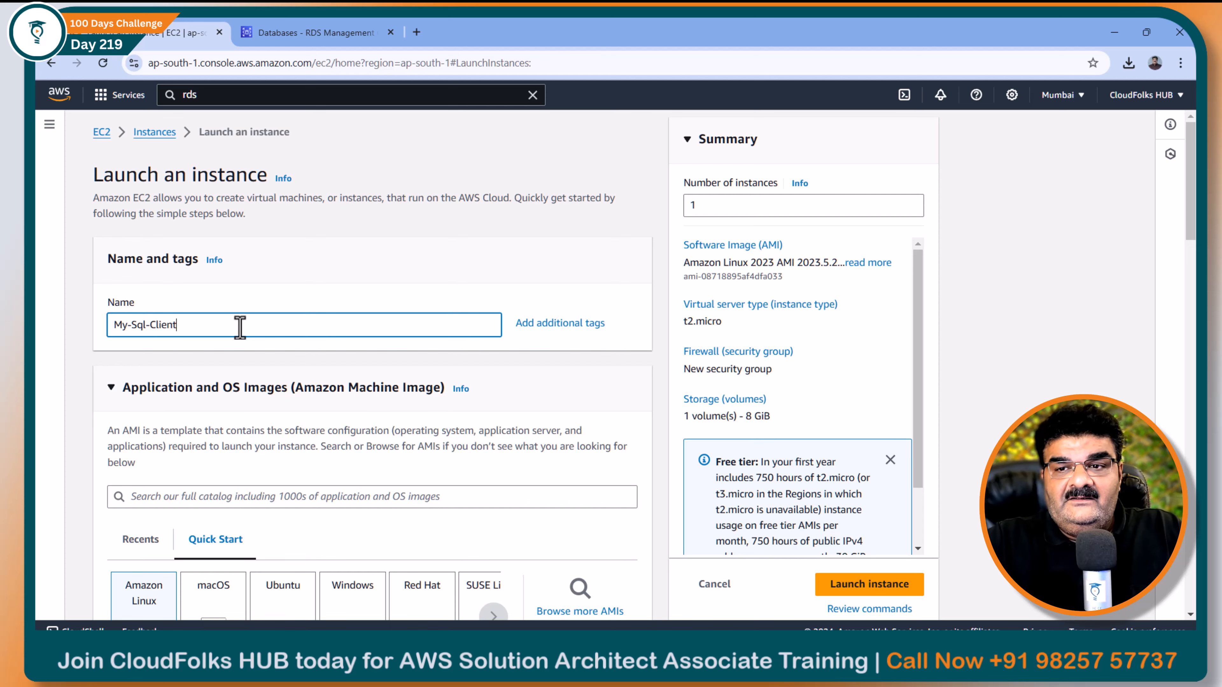
{"action": "scroll", "coordinate": [240, 327], "scroll_direction": "down", "scroll_amount": 4}
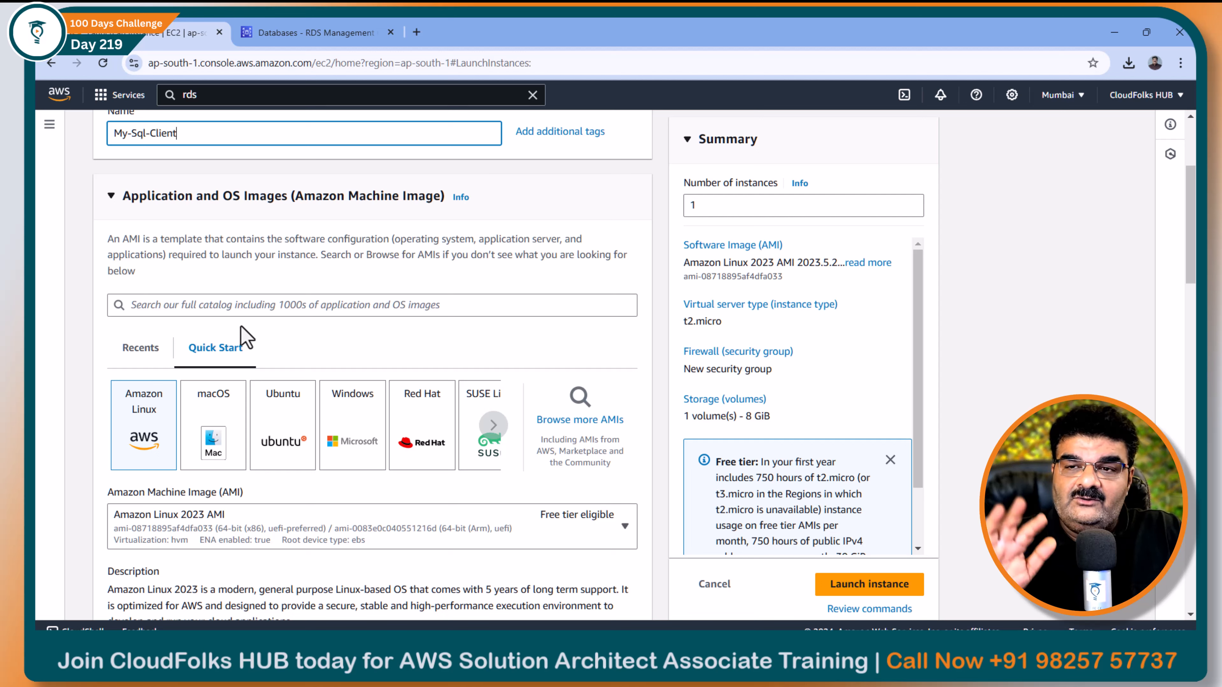
{"action": "scroll", "coordinate": [258, 375], "scroll_direction": "down", "scroll_amount": 3}
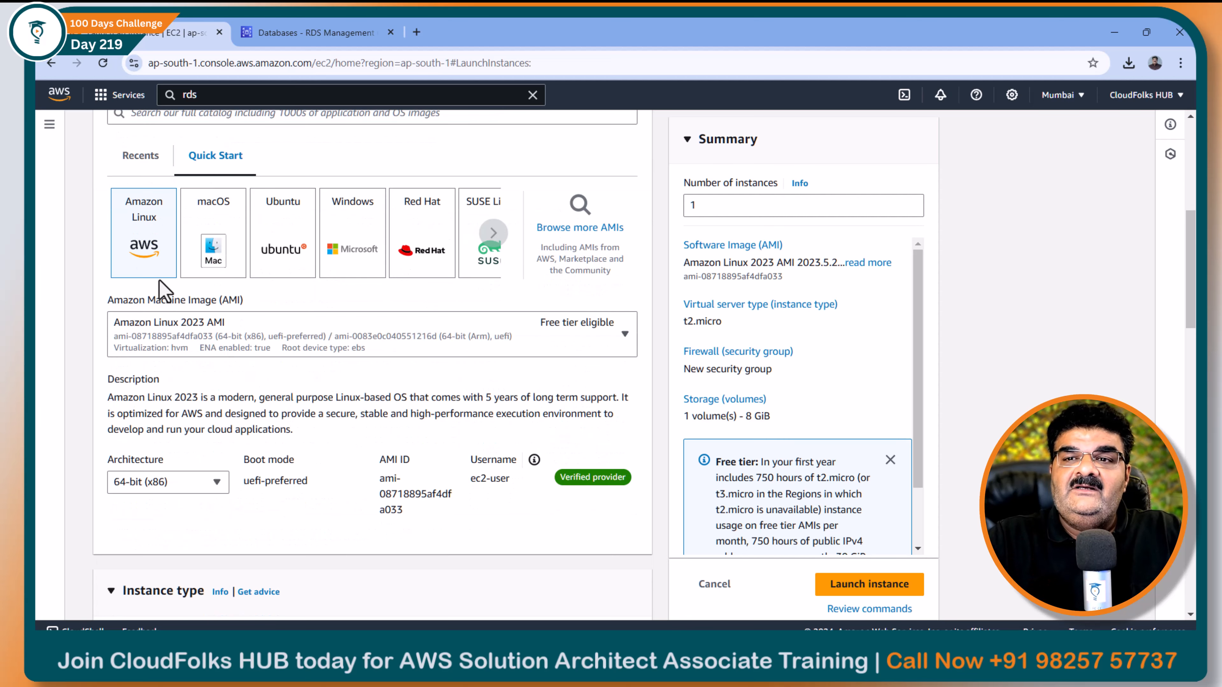
{"action": "scroll", "coordinate": [159, 280], "scroll_direction": "down", "scroll_amount": 9}
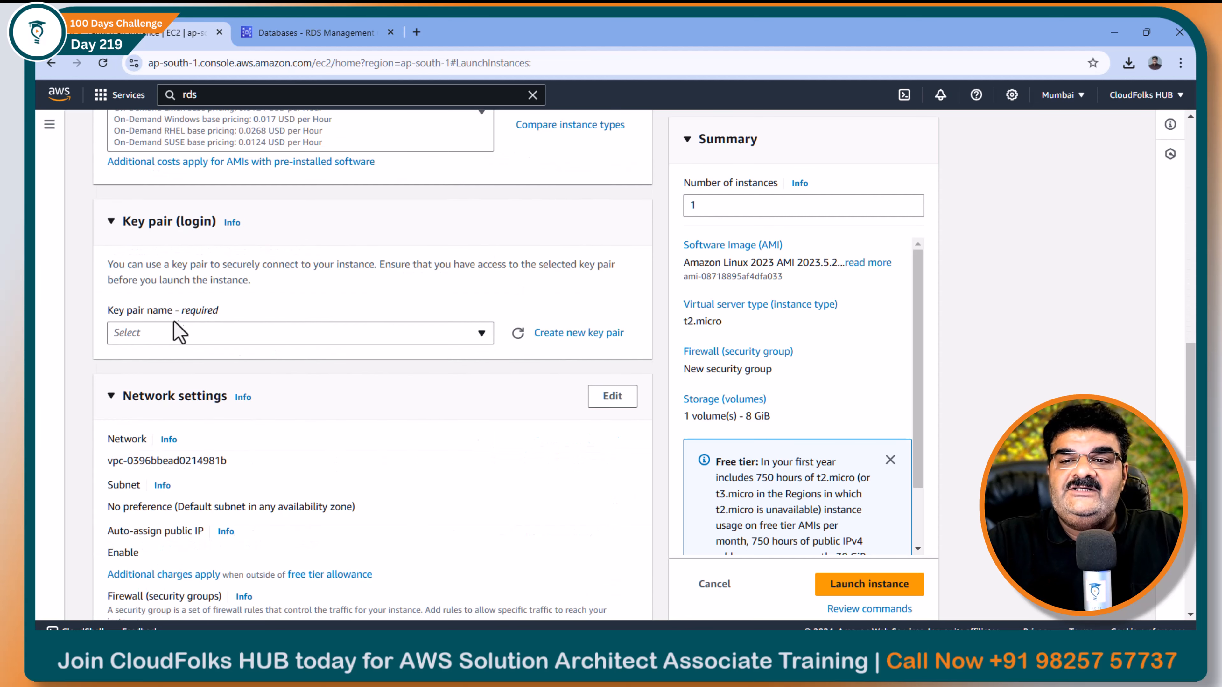
Select the Sep-2024 key pair for the instance
{"action": "left_click", "coordinate": [179, 332]}
{"action": "left_click", "coordinate": [167, 433]}
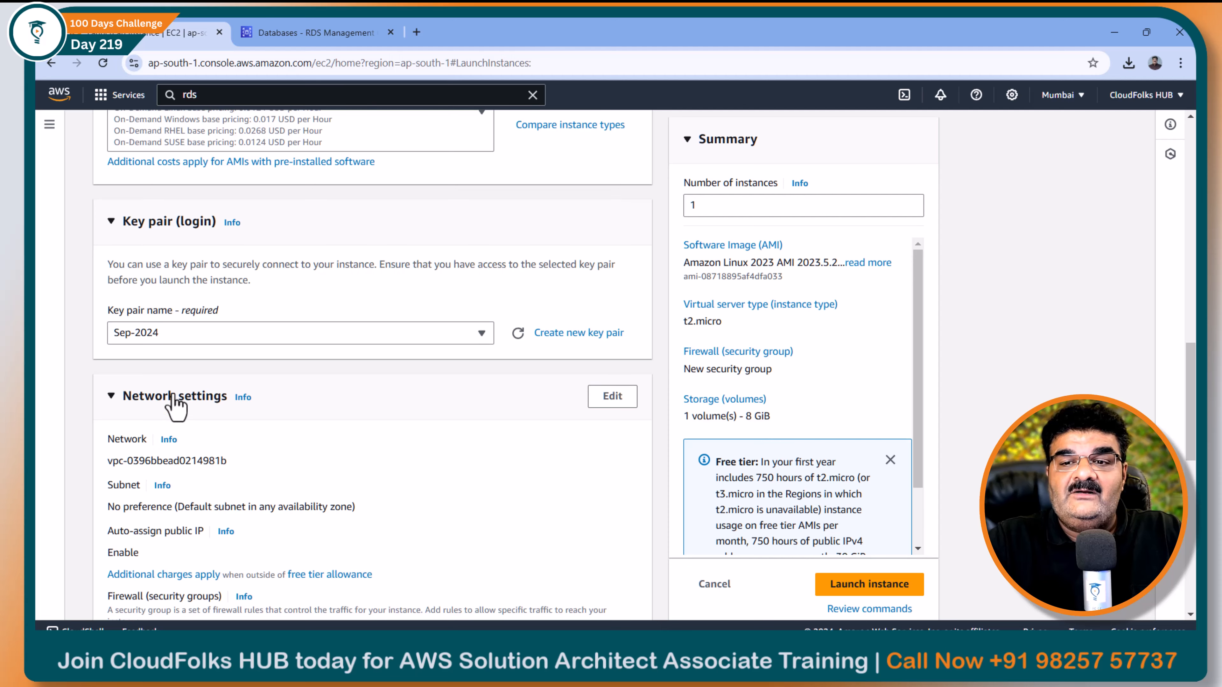
{"action": "scroll", "coordinate": [176, 405], "scroll_direction": "down", "scroll_amount": 3}
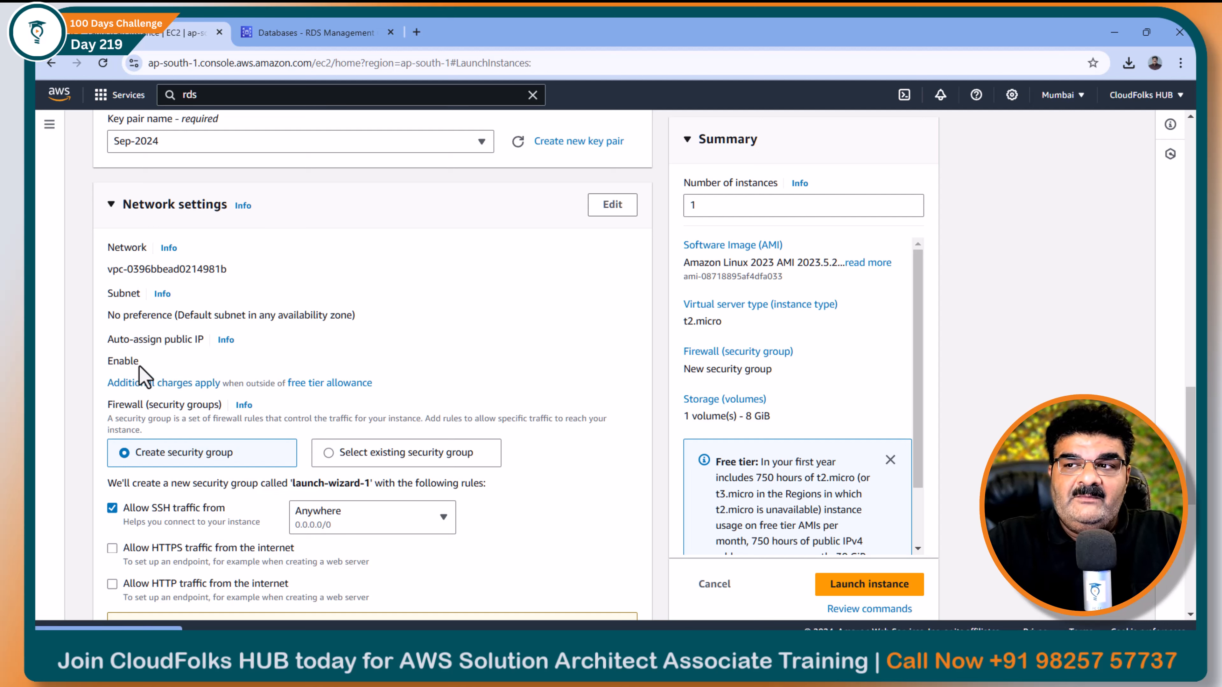
Edit network settings to use the existing EC2-SG security group
{"action": "left_click", "coordinate": [611, 207]}
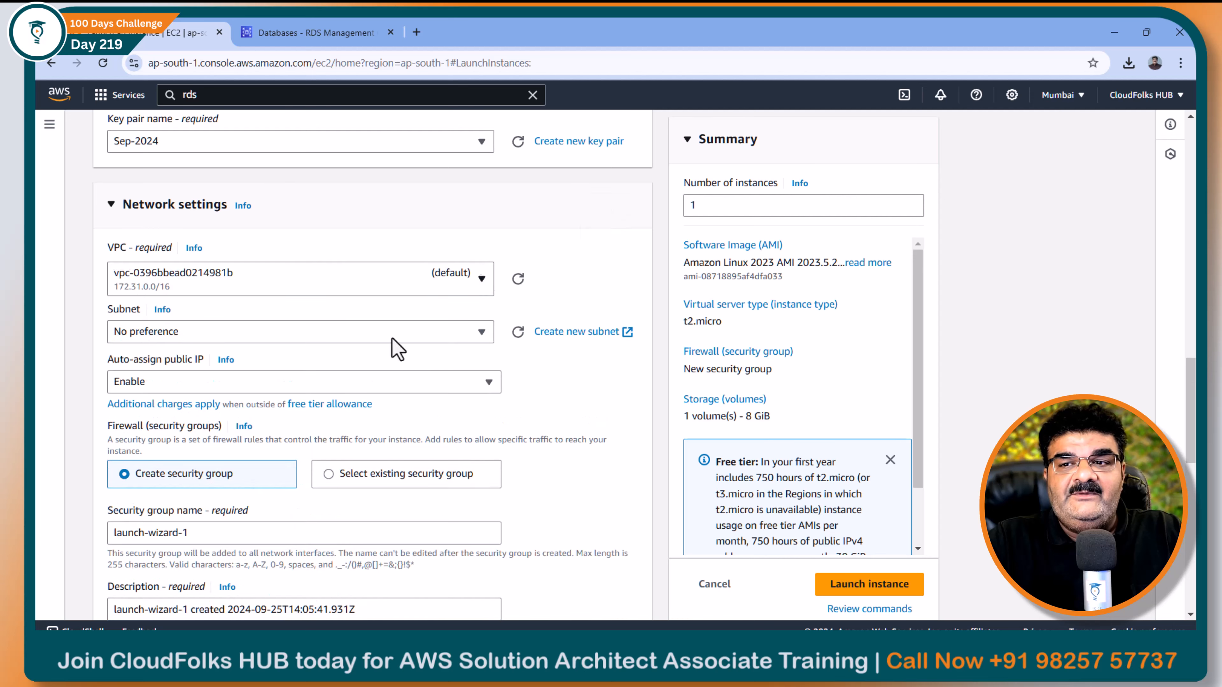
{"action": "scroll", "coordinate": [313, 409], "scroll_direction": "down", "scroll_amount": 3}
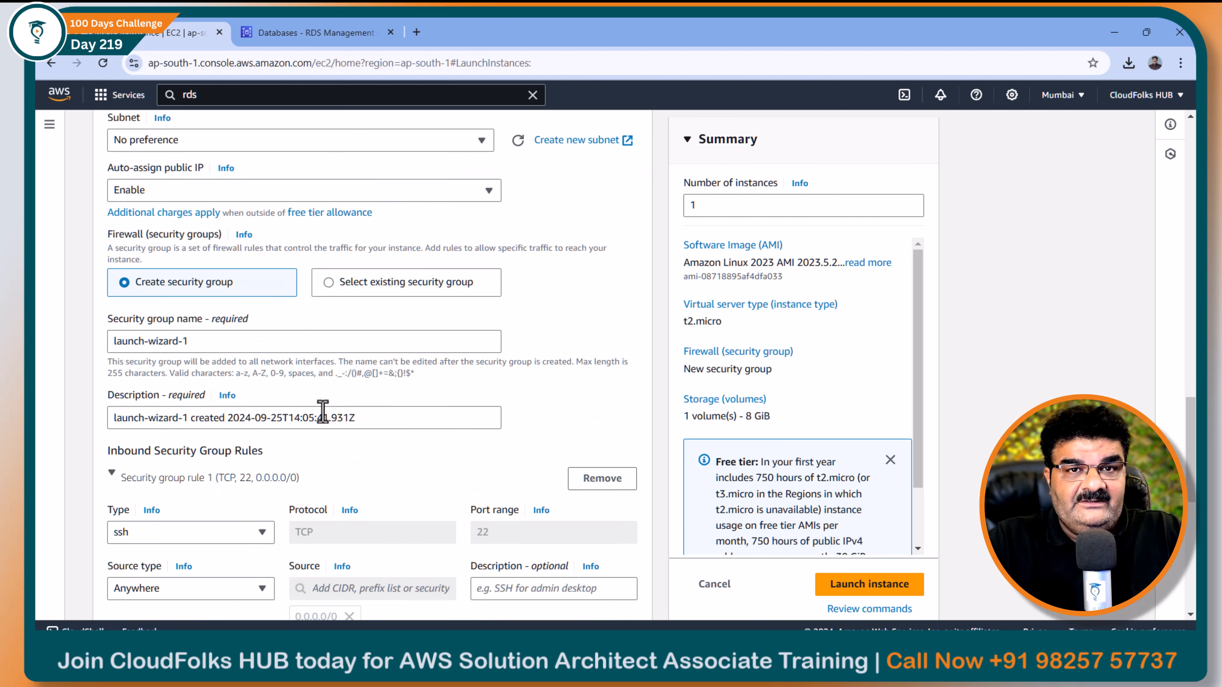
{"action": "left_click", "coordinate": [359, 289]}
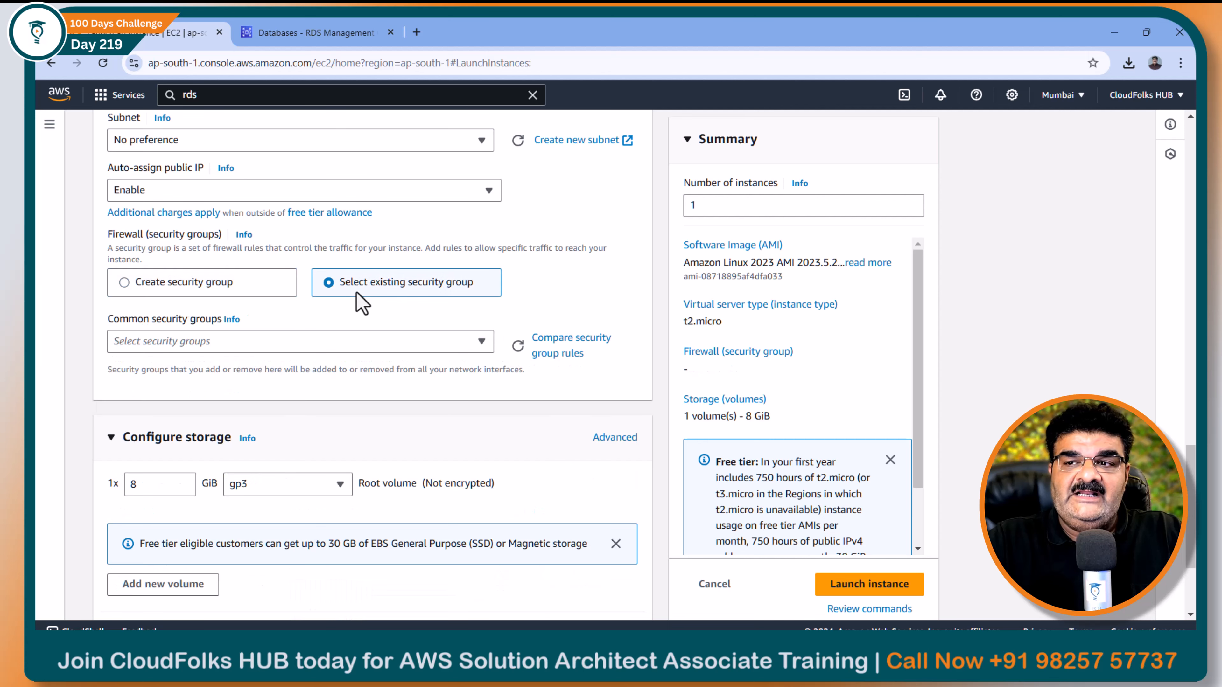
{"action": "left_click", "coordinate": [322, 346]}
{"action": "left_click", "coordinate": [171, 394]}
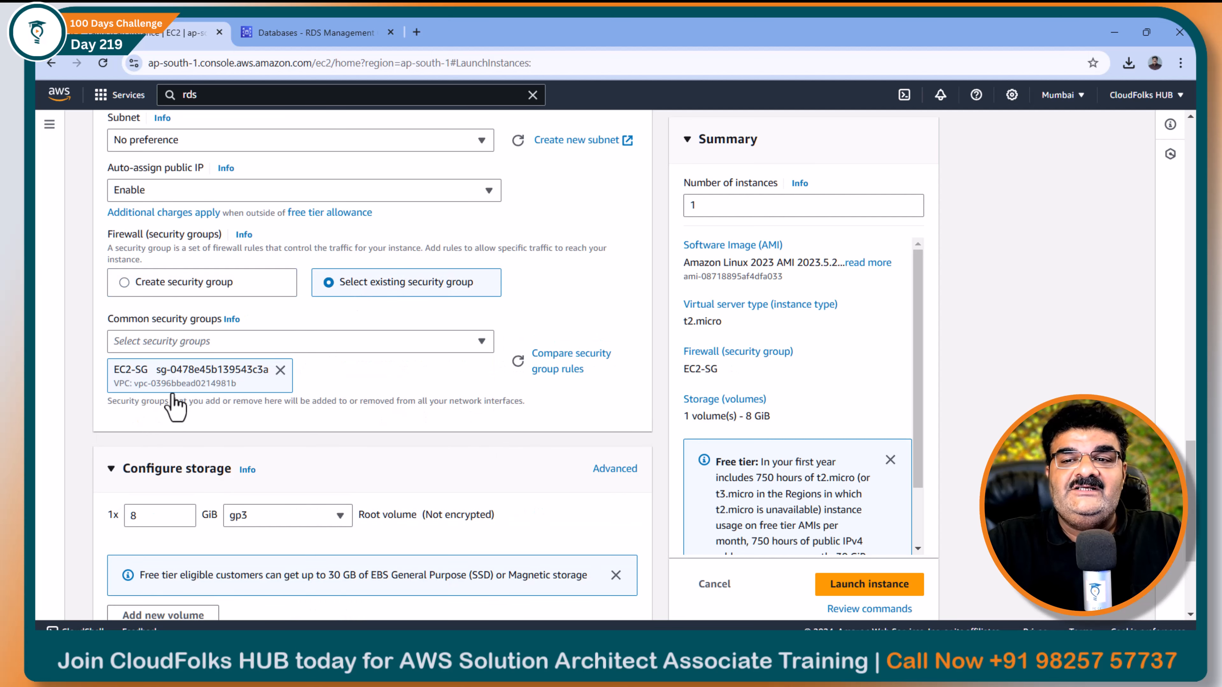
{"action": "scroll", "coordinate": [233, 410], "scroll_direction": "down", "scroll_amount": 3}
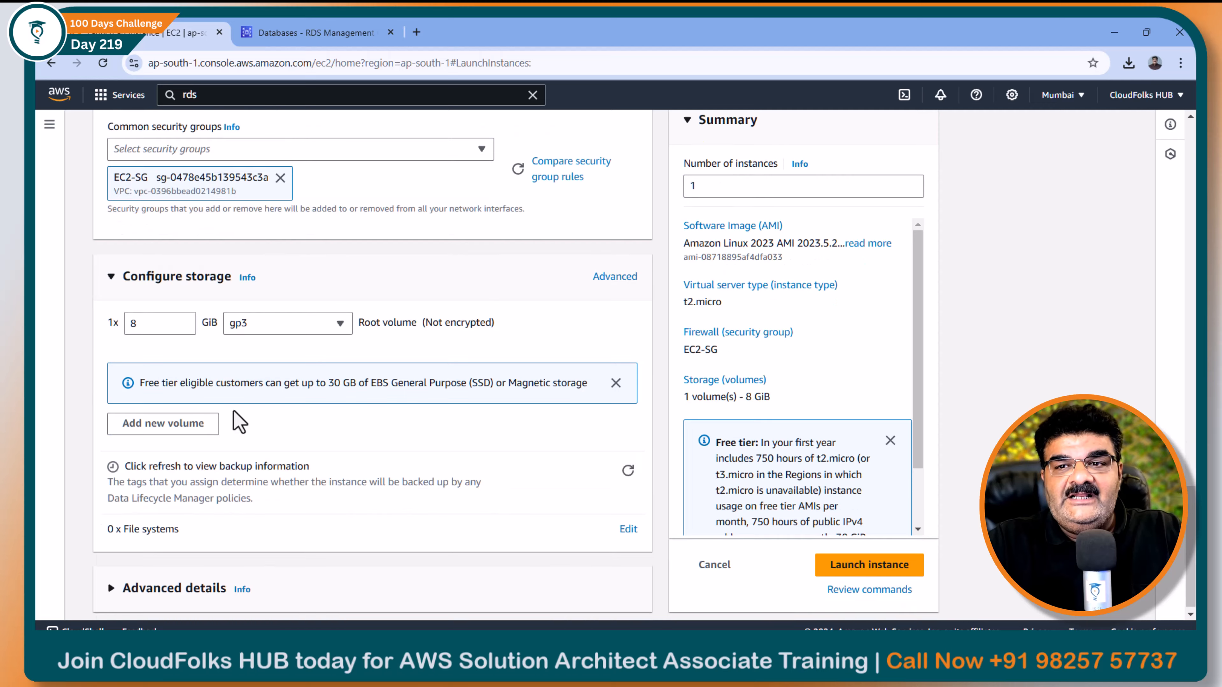
Launch the My-Sql-Client instance and list the running EC2 instances
{"action": "left_click", "coordinate": [861, 563]}
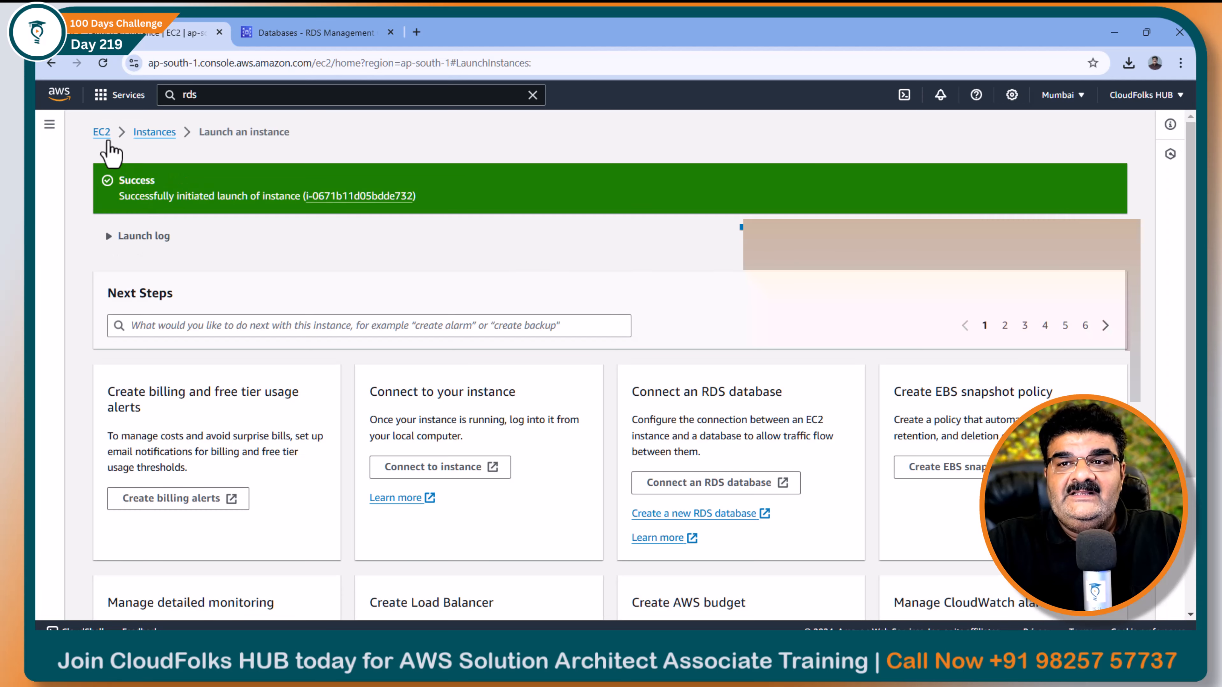
{"action": "left_click", "coordinate": [101, 132]}
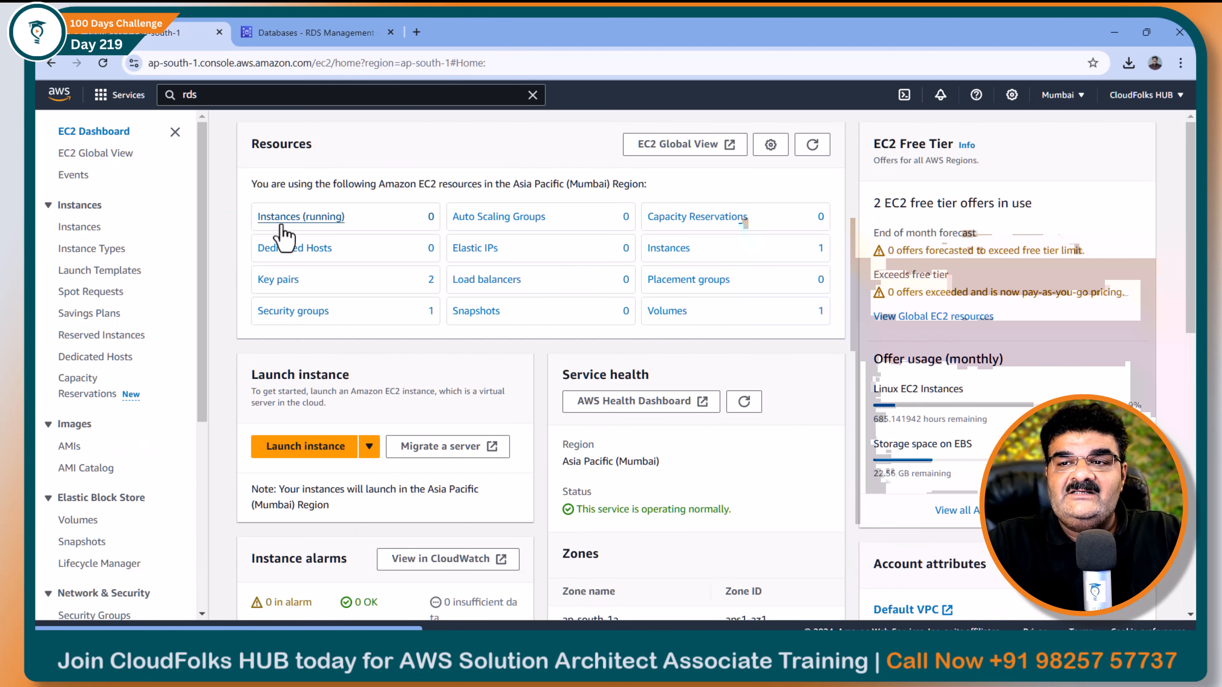
{"action": "left_click", "coordinate": [284, 218]}
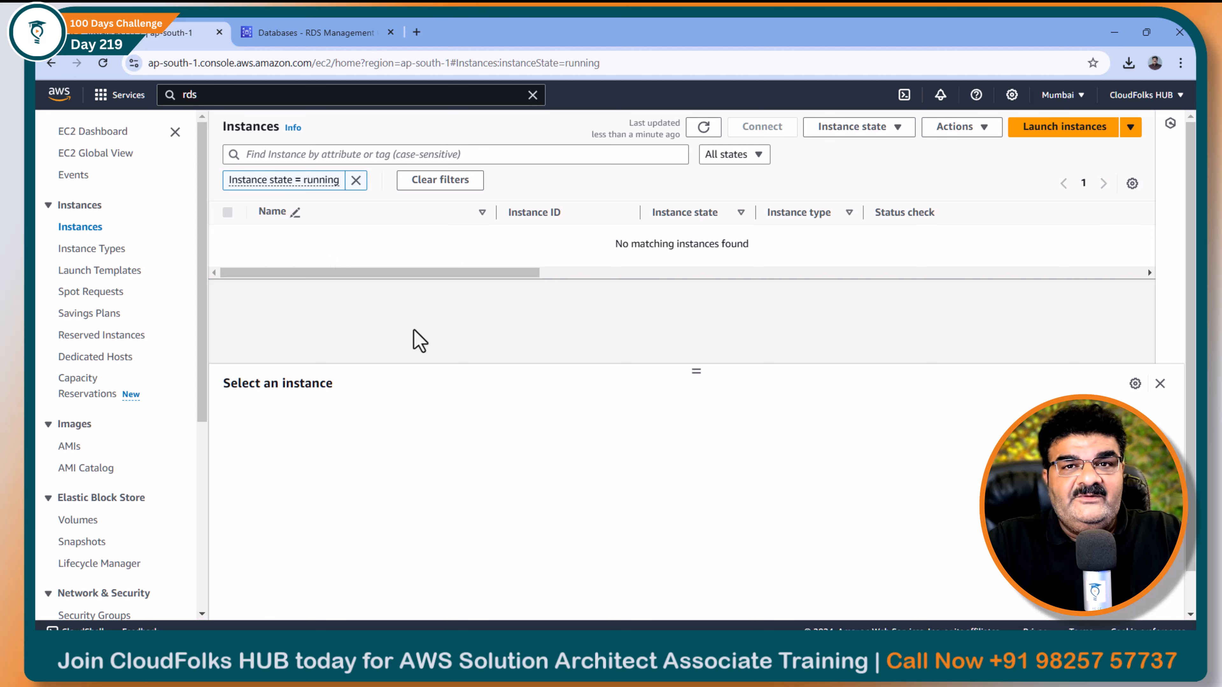
Open myappdb's details in the RDS tab to confirm it is creating with RDS-SG
{"action": "left_click", "coordinate": [337, 35]}
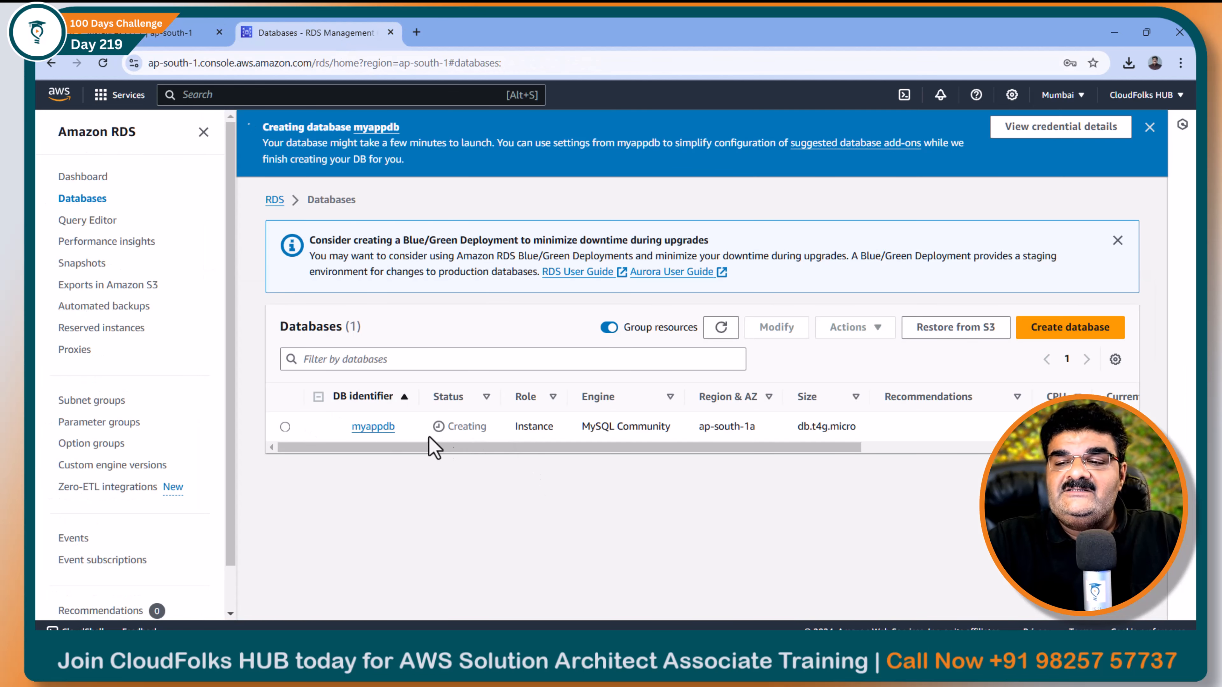
{"action": "left_click", "coordinate": [378, 427]}
{"action": "scroll", "coordinate": [385, 447], "scroll_direction": "down", "scroll_amount": 4}
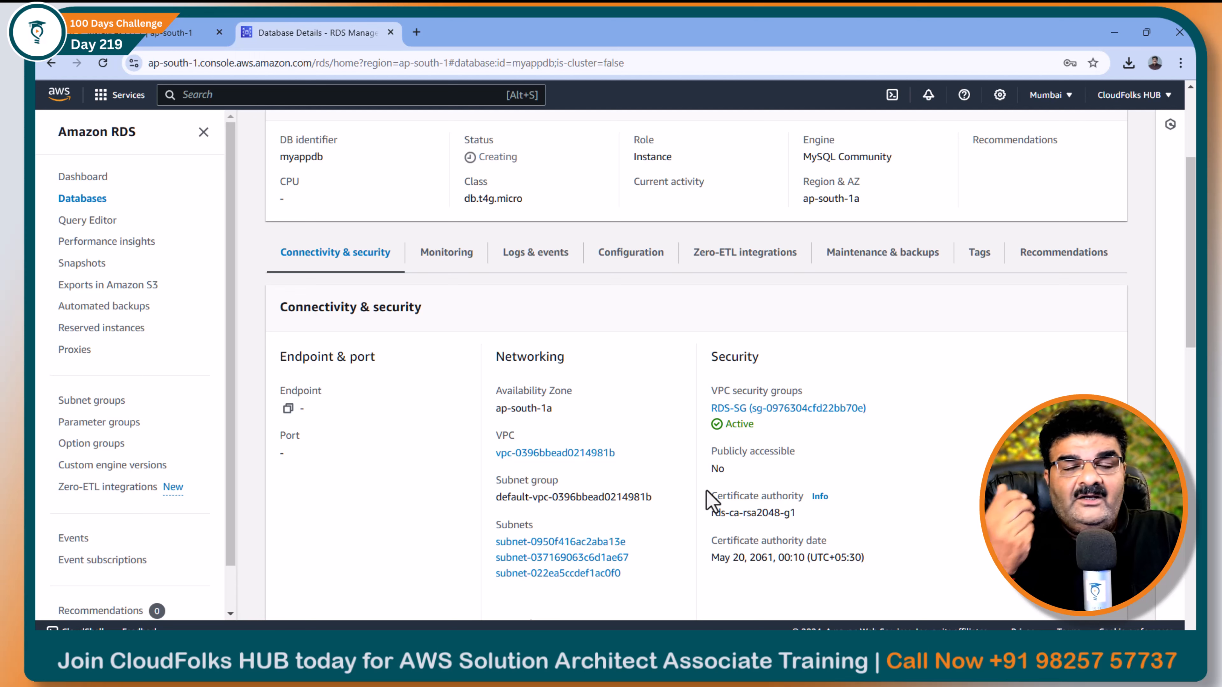
Refresh the EC2 Instances list to see My-Sql-Client running
{"action": "left_click", "coordinate": [136, 40]}
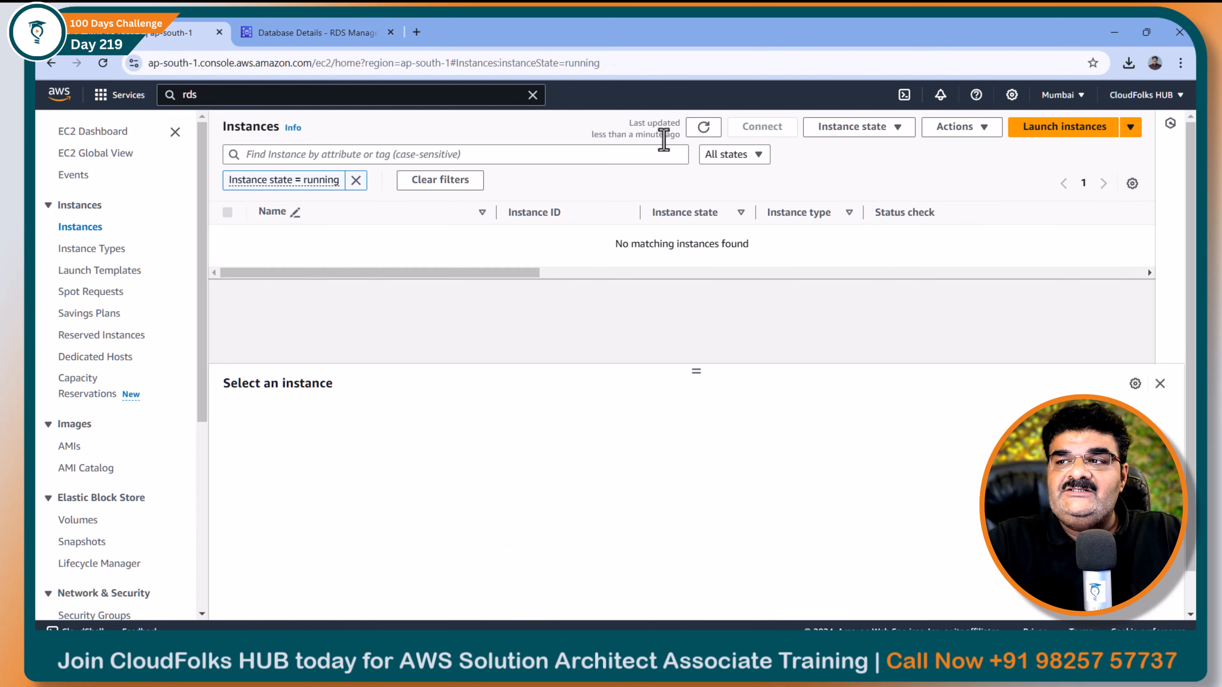
{"action": "left_click", "coordinate": [704, 127]}
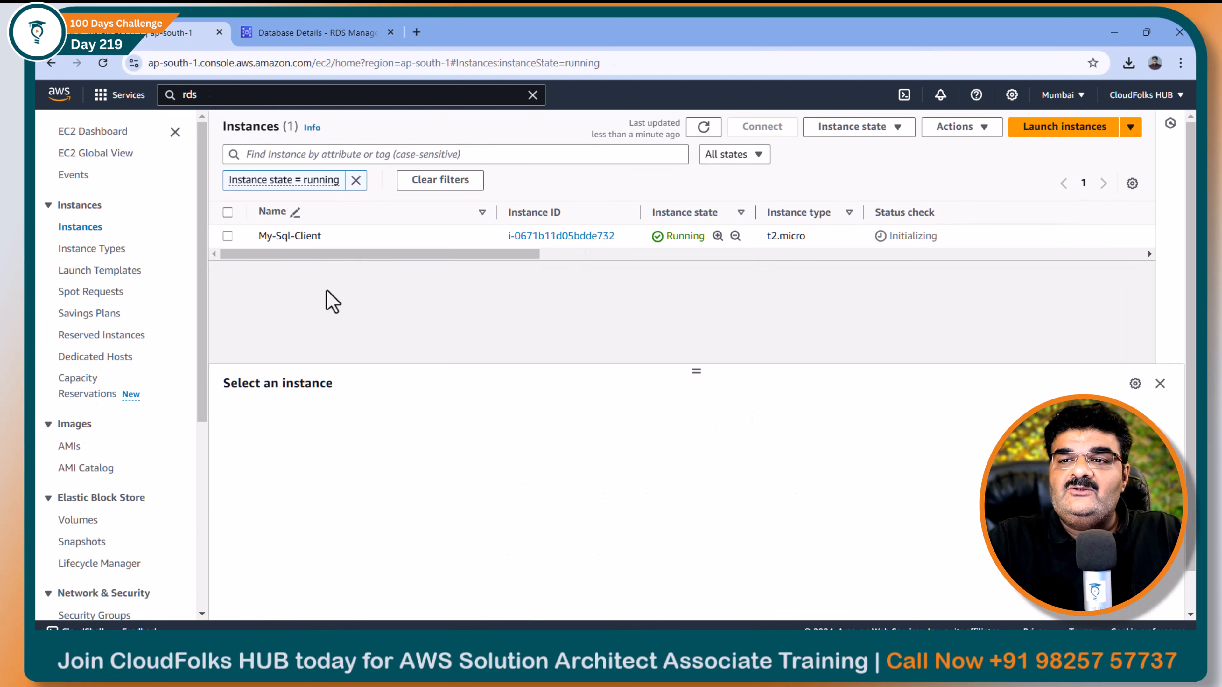
{"action": "key", "text": "super"}
Launch Command Prompt and change into the Downloads folder
{"action": "type", "text": "cmd"}
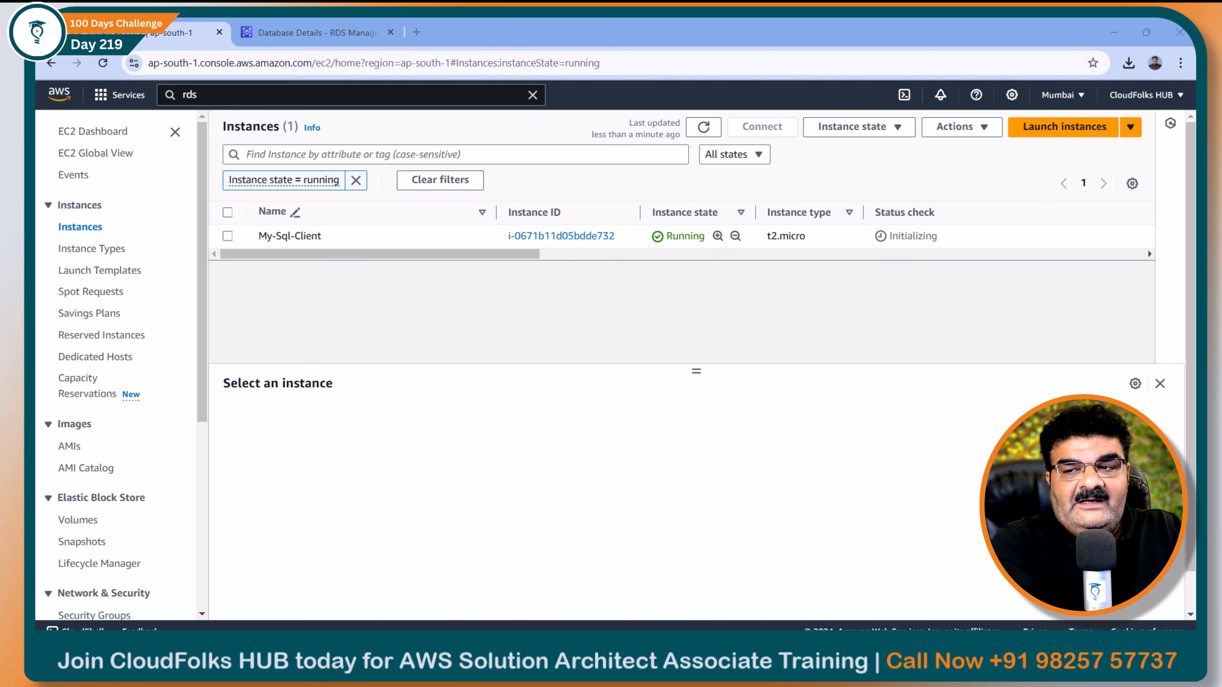
{"action": "key", "text": "Return"}
{"action": "type", "text": "c"}
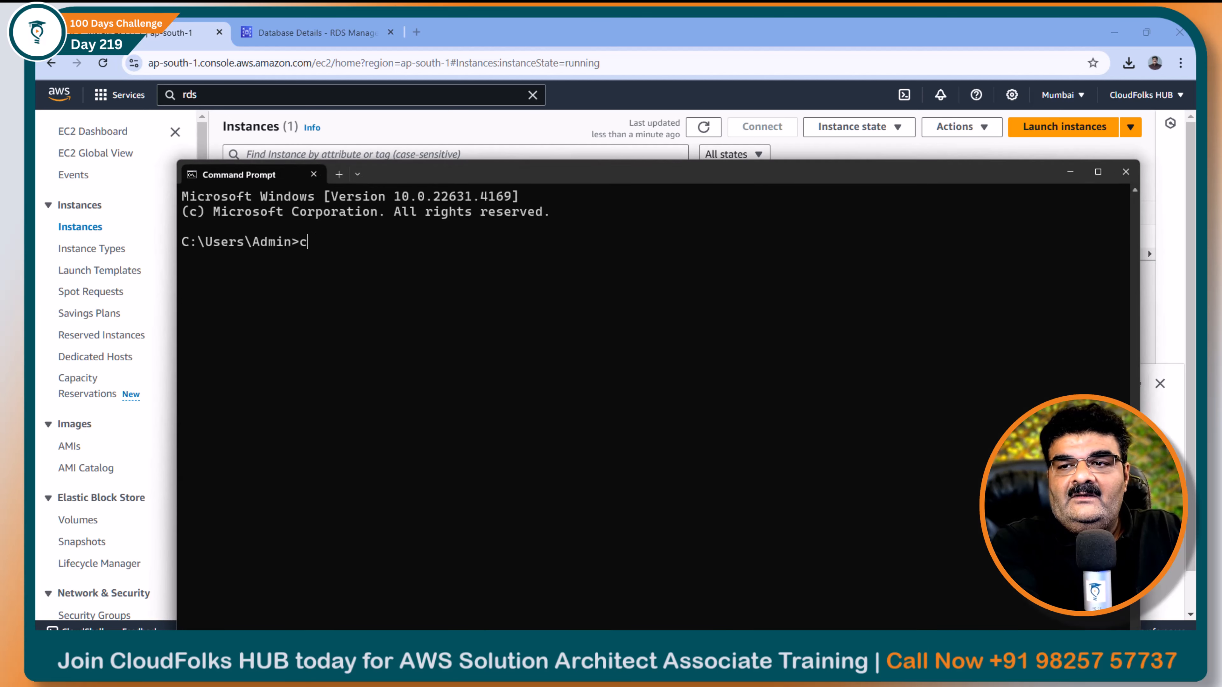
{"action": "type", "text": "d downloads"}
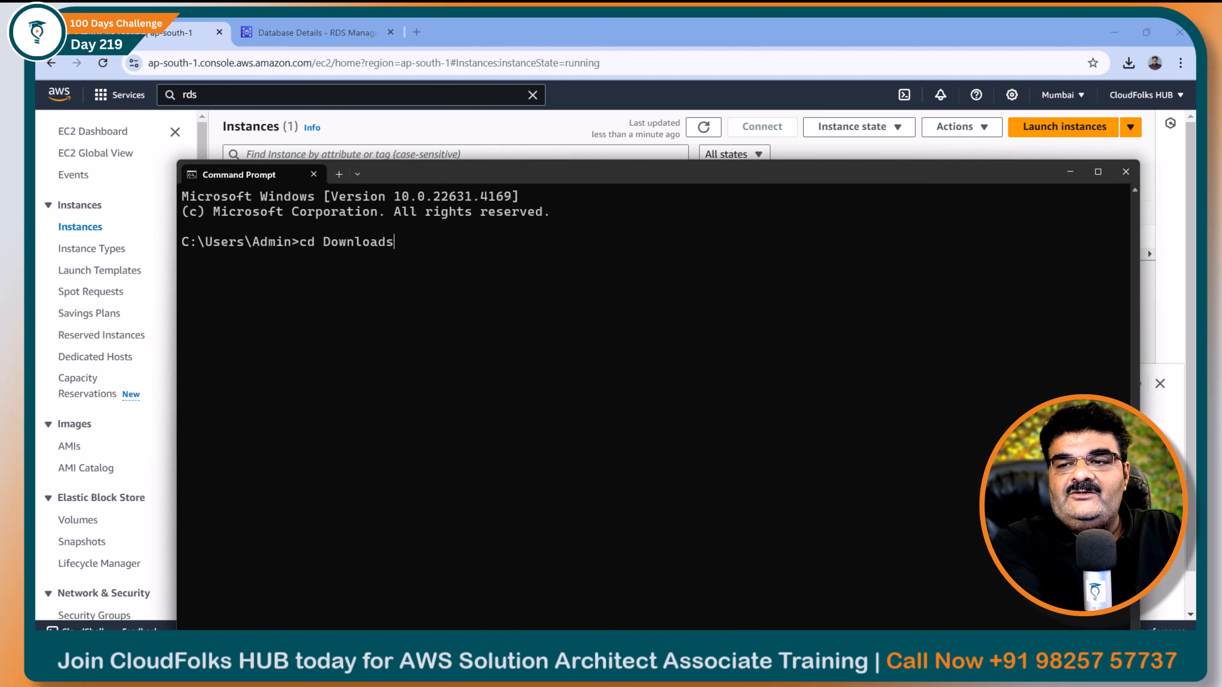
{"action": "key", "text": "Return"}
Prepare the command 'ssh -i Sep-2024.pem ec2-user@' and return to the EC2 instances list
{"action": "left_click_drag", "start_coordinate": [539, 169], "coordinate": [470, 131]}
{"action": "type", "text": "ssh "}
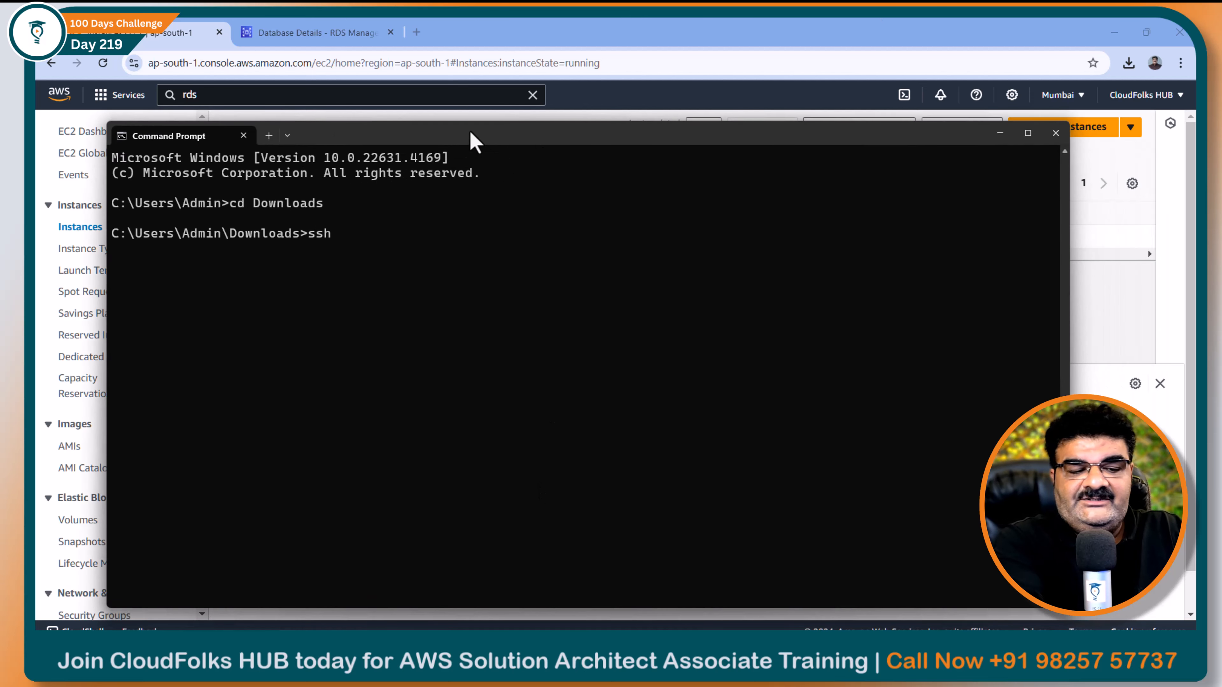
{"action": "type", "text": "-i sep-"}
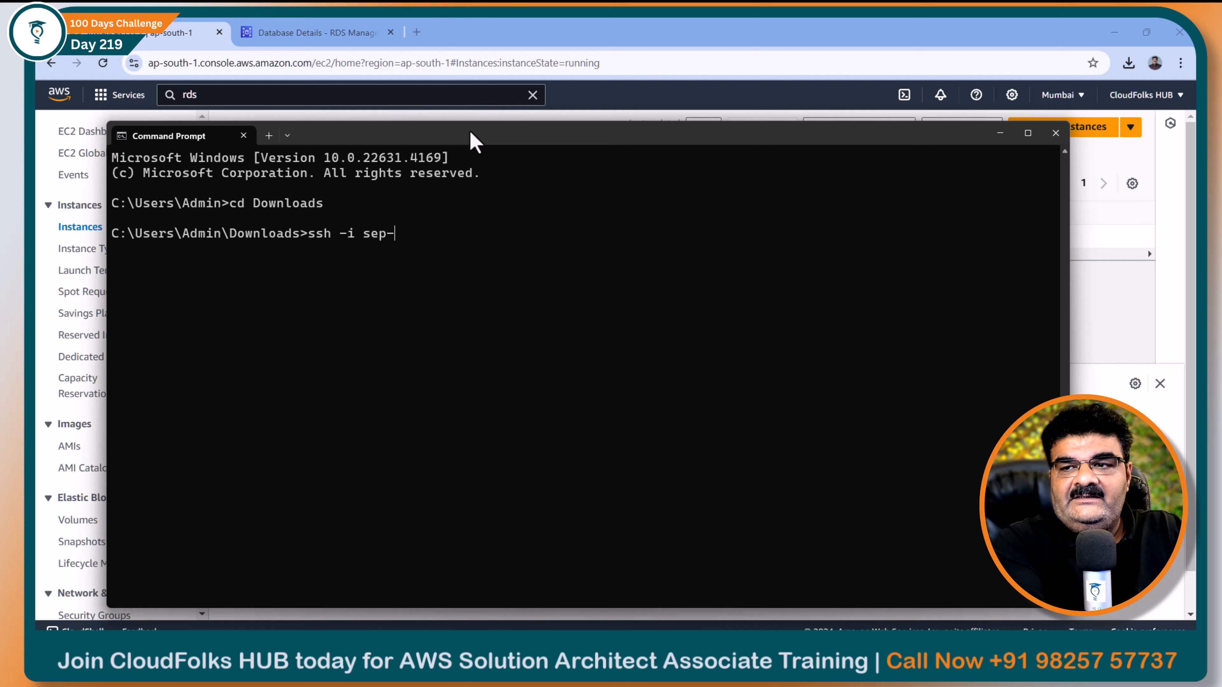
{"action": "type", "text": "2024"}
{"action": "key", "text": "Tab"}
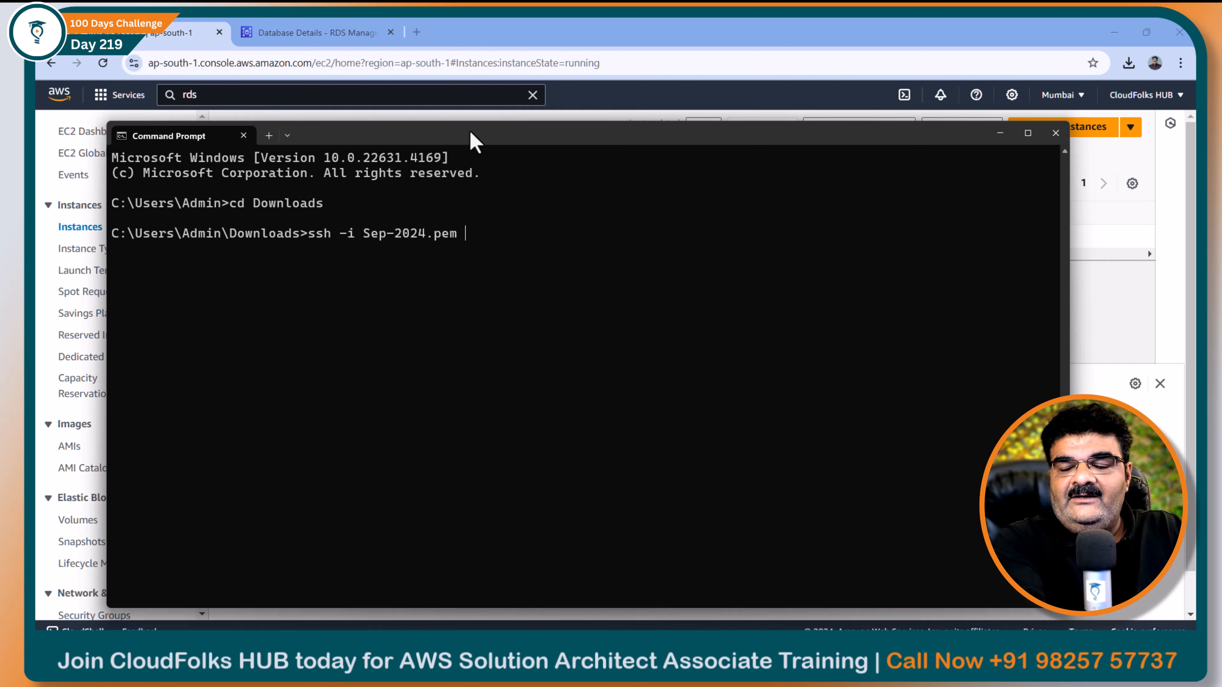
{"action": "type", "text": "ec2-us"}
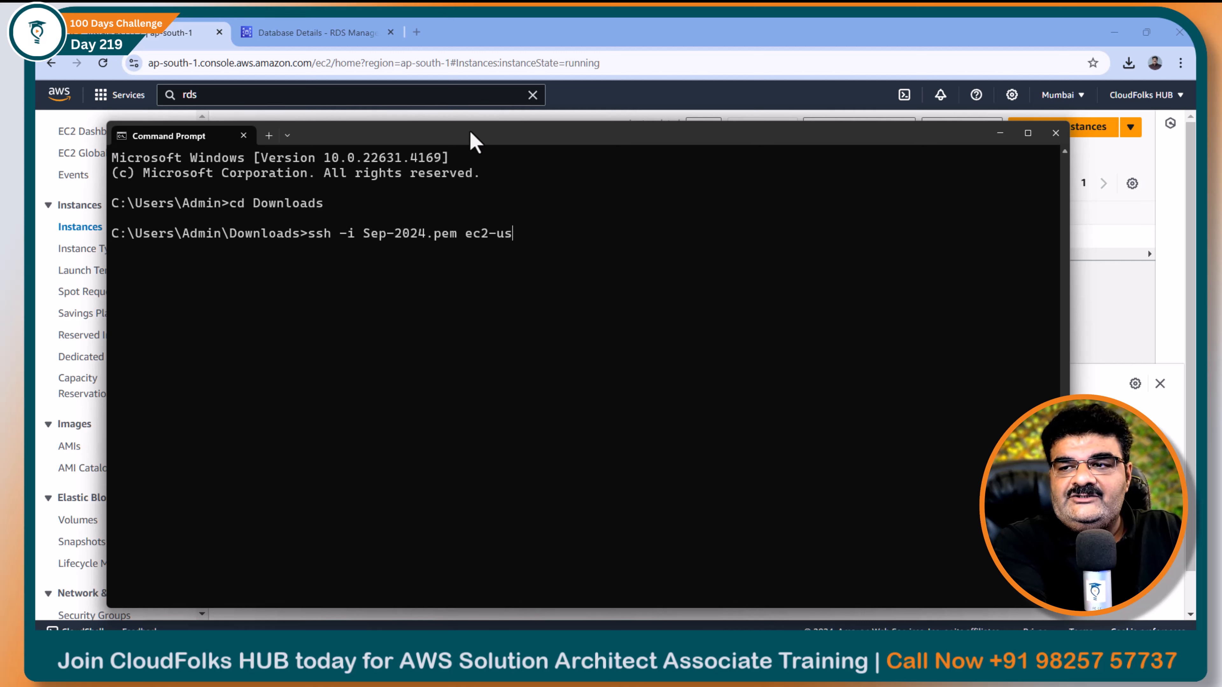
{"action": "type", "text": "er@"}
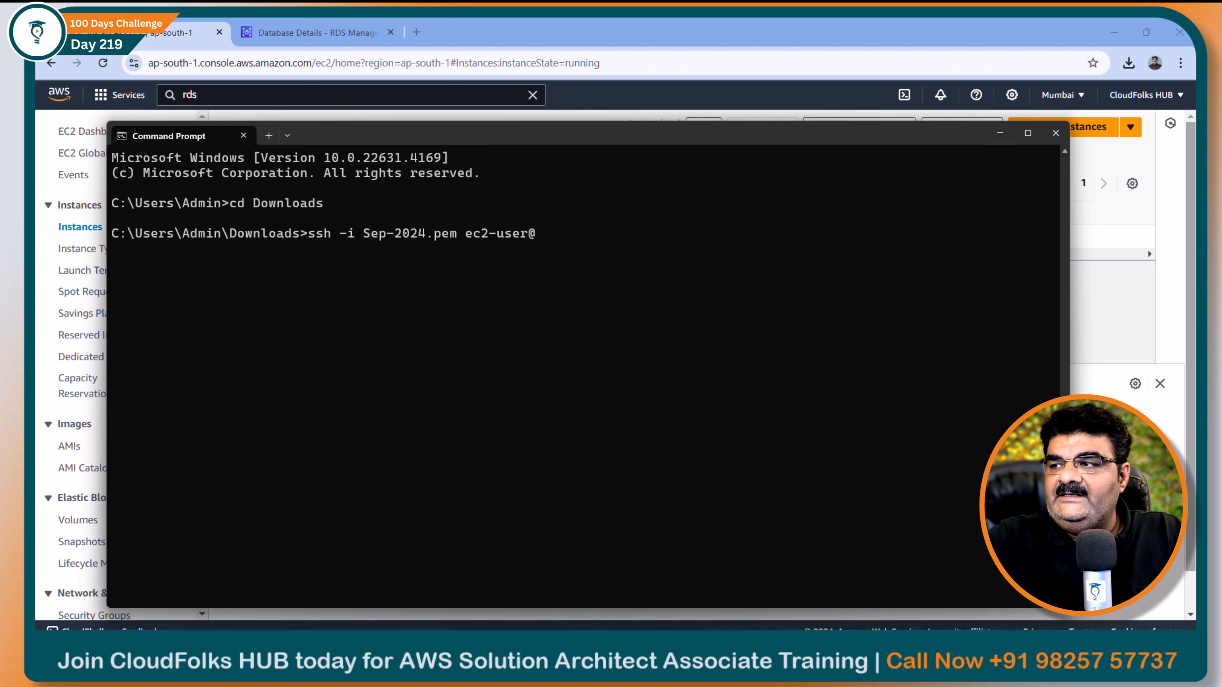
{"action": "left_click", "coordinate": [1107, 264]}
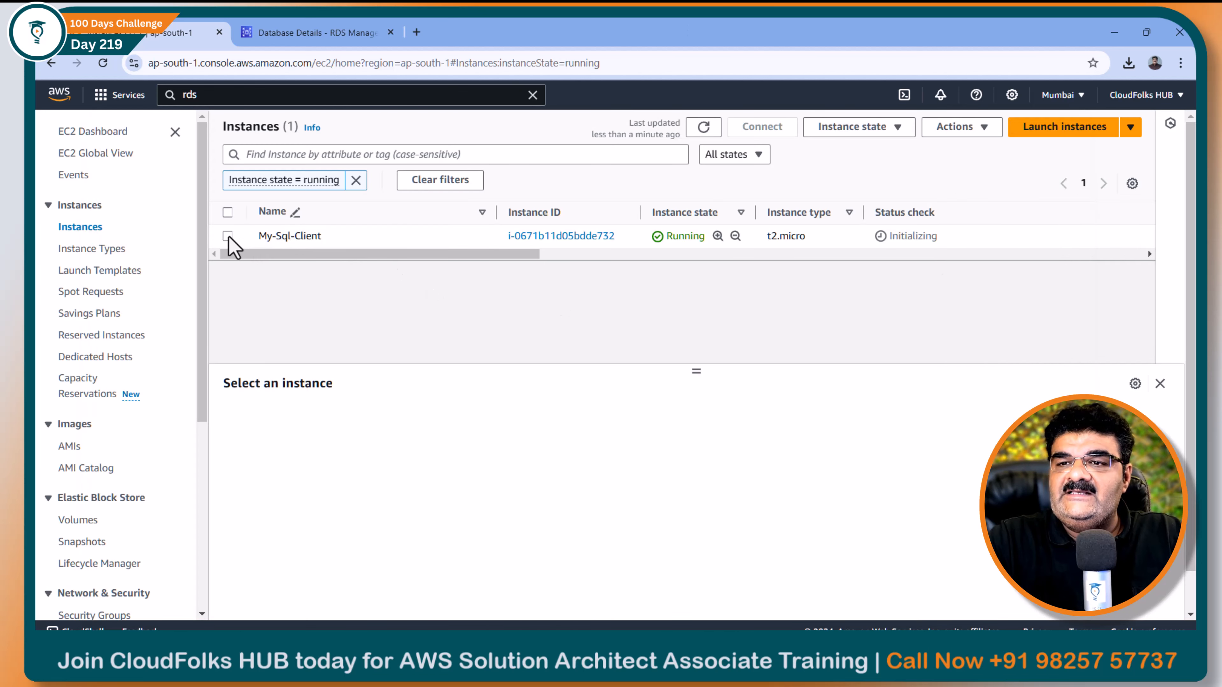